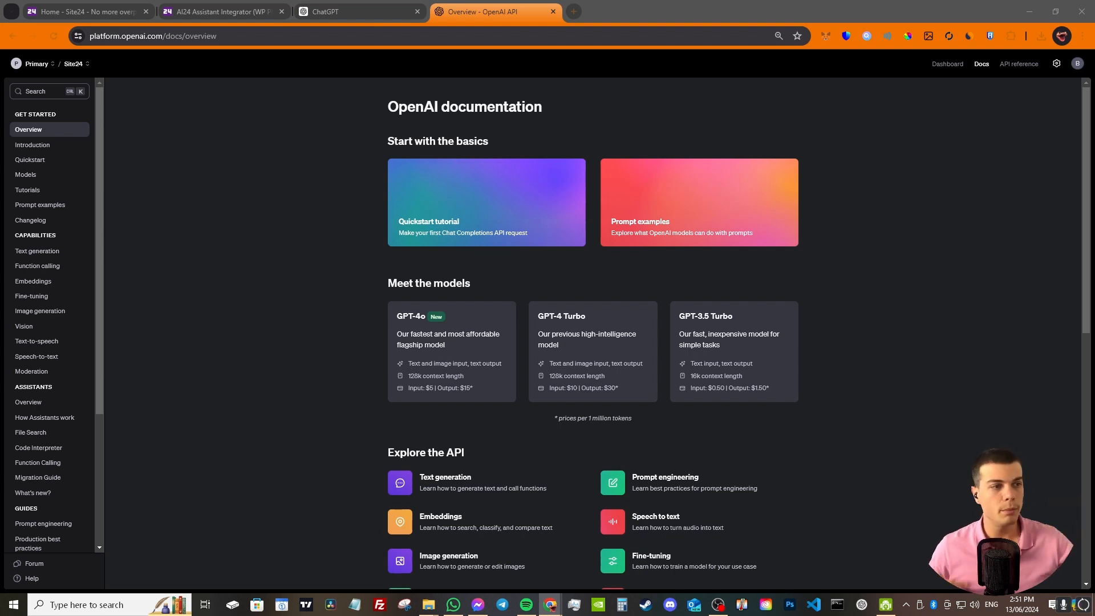
# - Log out of the OpenAI account and load platform.openai.com in a new browser tab
pyautogui.click(1078, 63)
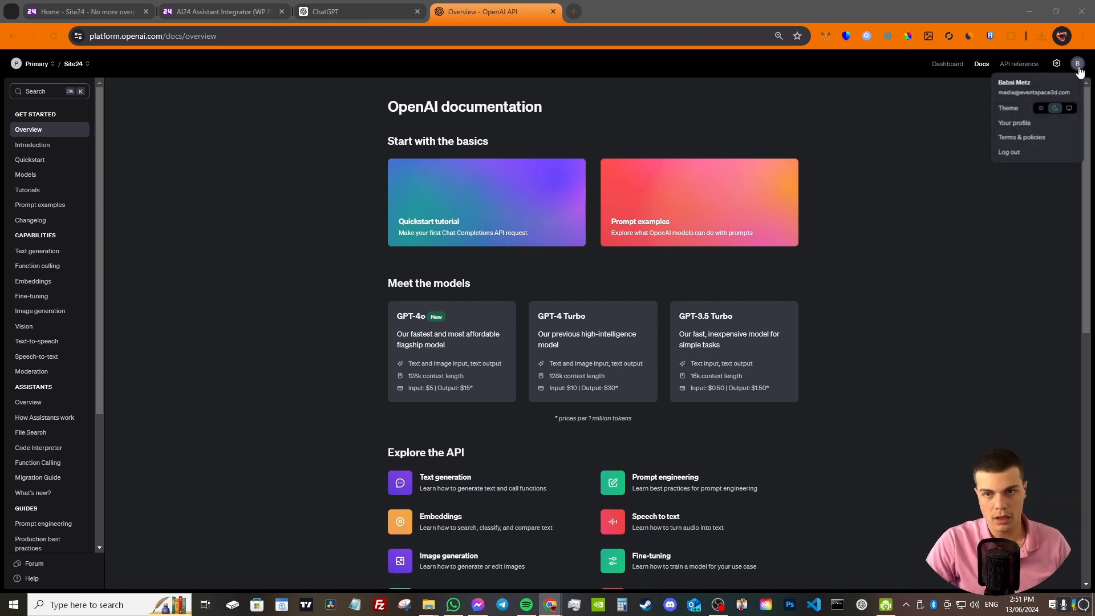
pyautogui.click(1010, 152)
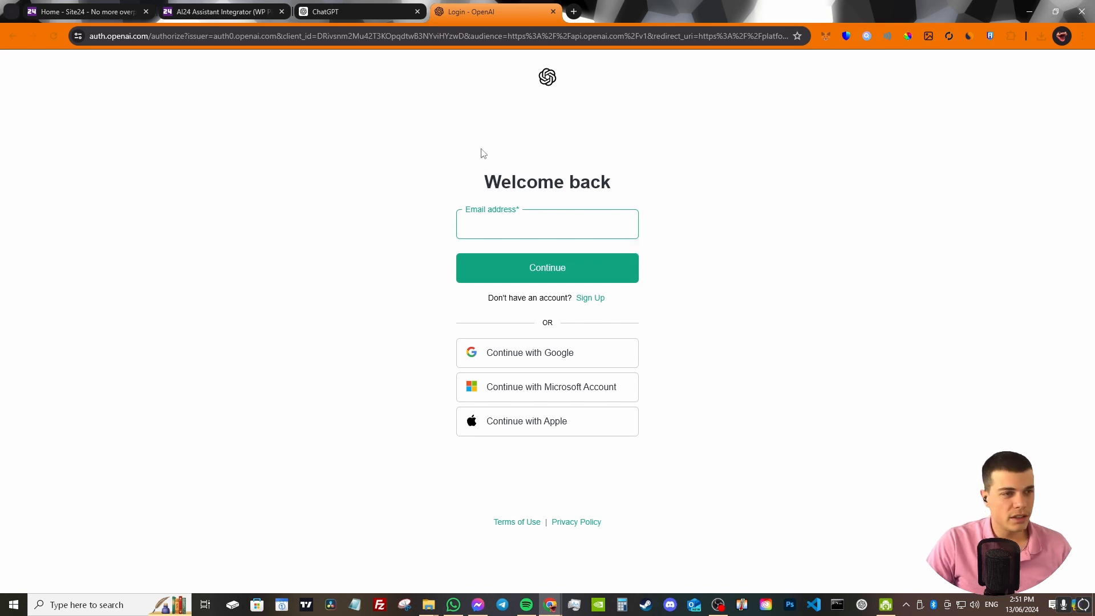
pyautogui.click(573, 12)
pyautogui.write('platfor')
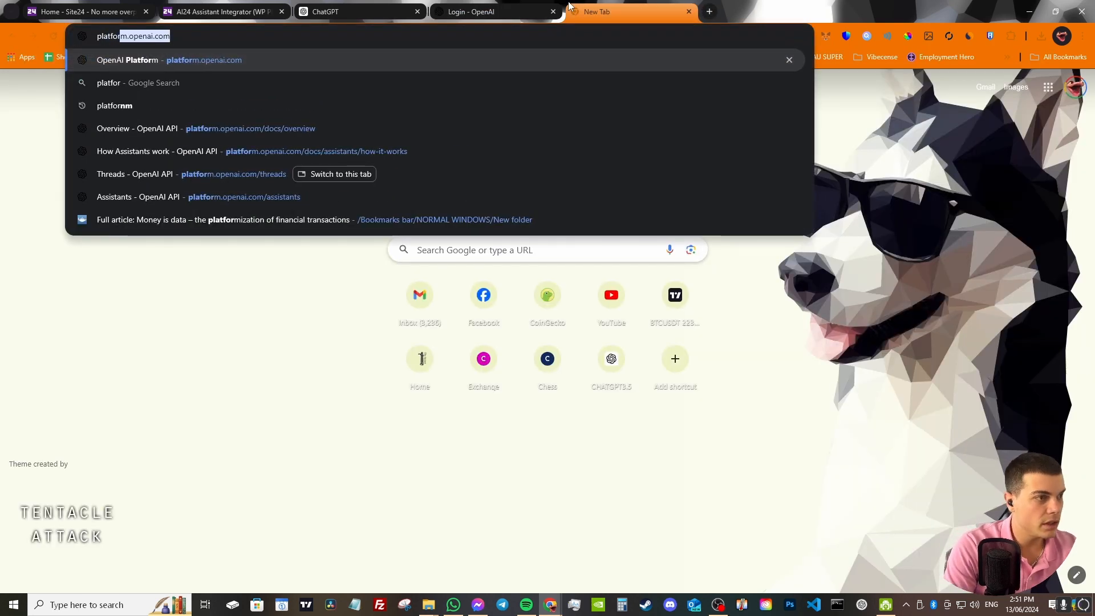
pyautogui.press('Return')
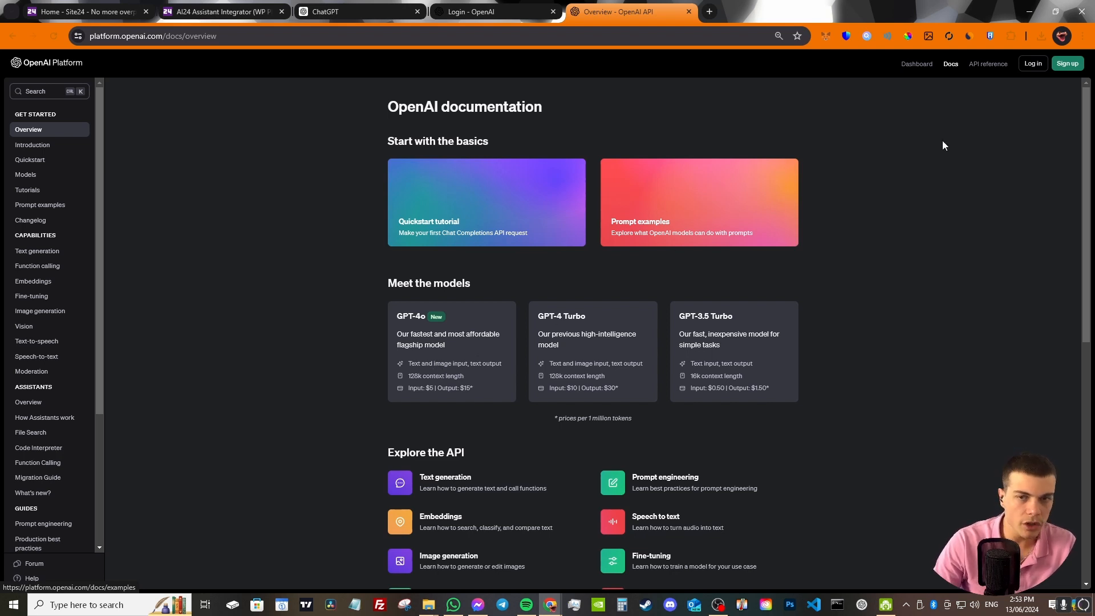
# - Log in to the OpenAI platform with the account's e-mail address and password
pyautogui.click(1038, 67)
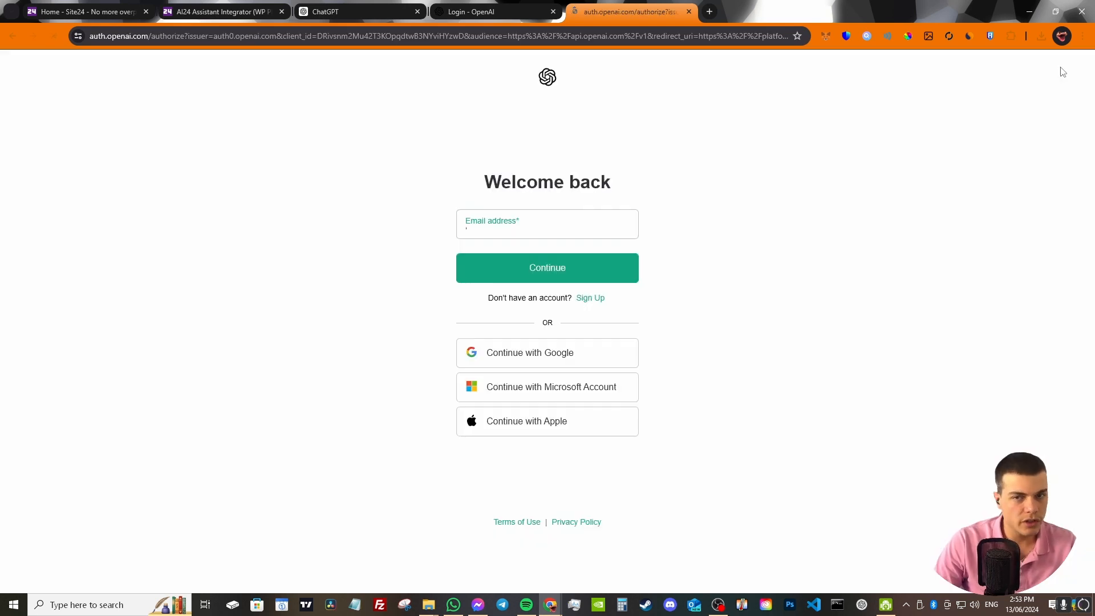
pyautogui.click(530, 228)
pyautogui.click(551, 258)
pyautogui.click(559, 269)
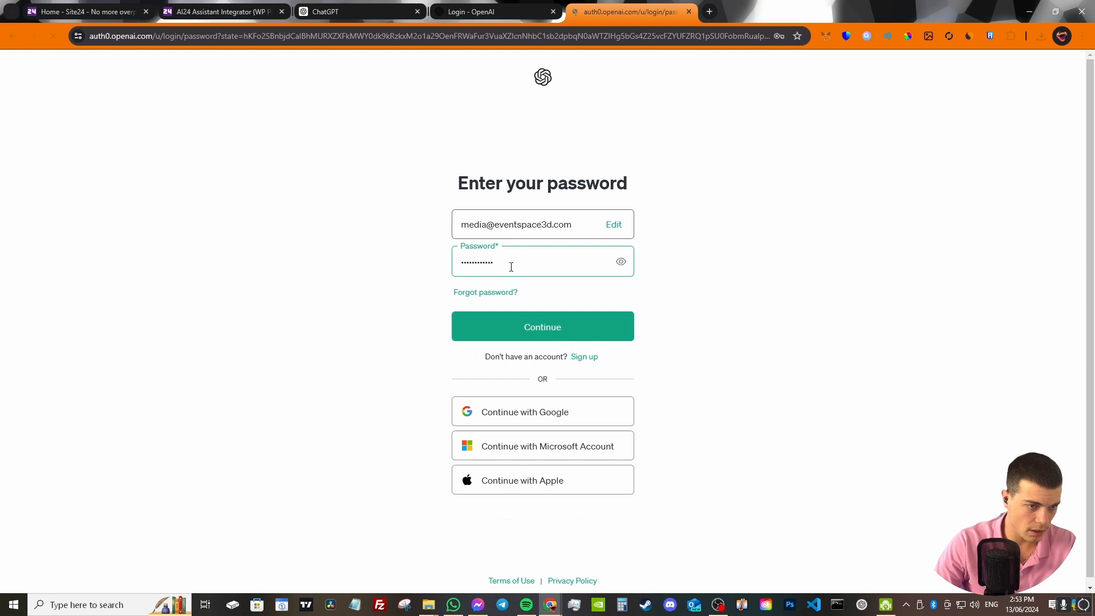
pyautogui.click(512, 264)
pyautogui.click(571, 308)
pyautogui.click(557, 321)
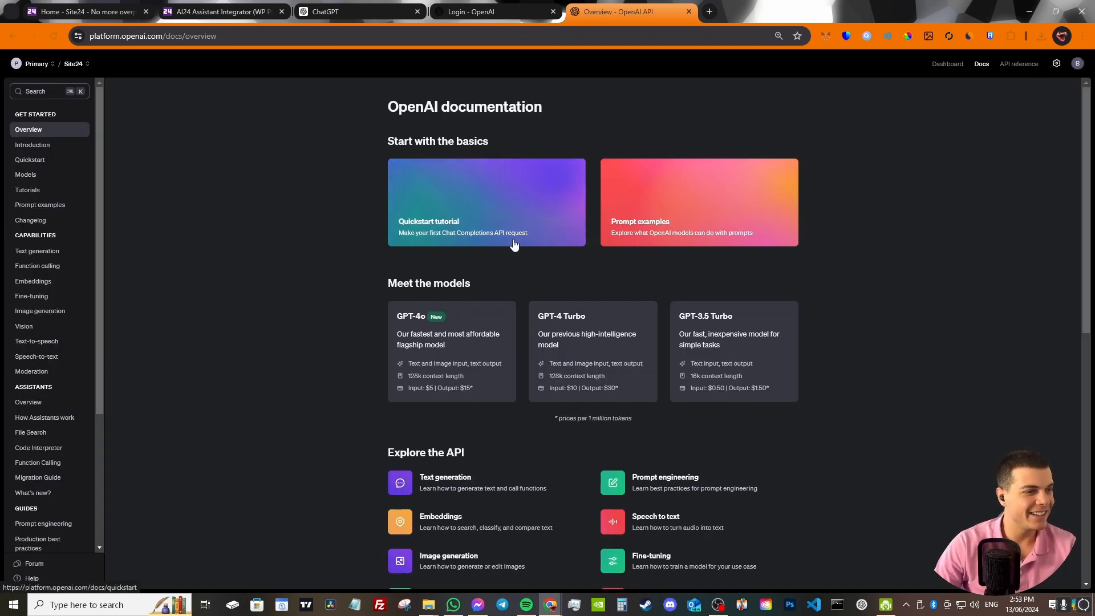
# - Look over the documentation topics, then open the API reference and look over its list of endpoints
pyautogui.scroll(-3, 58, 363)
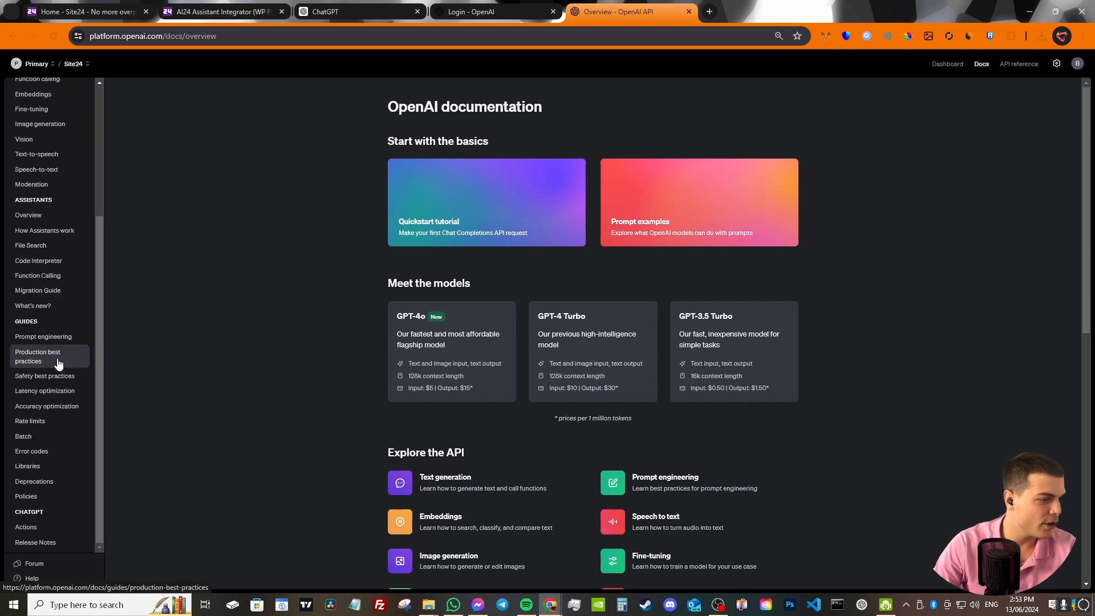
pyautogui.scroll(3, 45, 357)
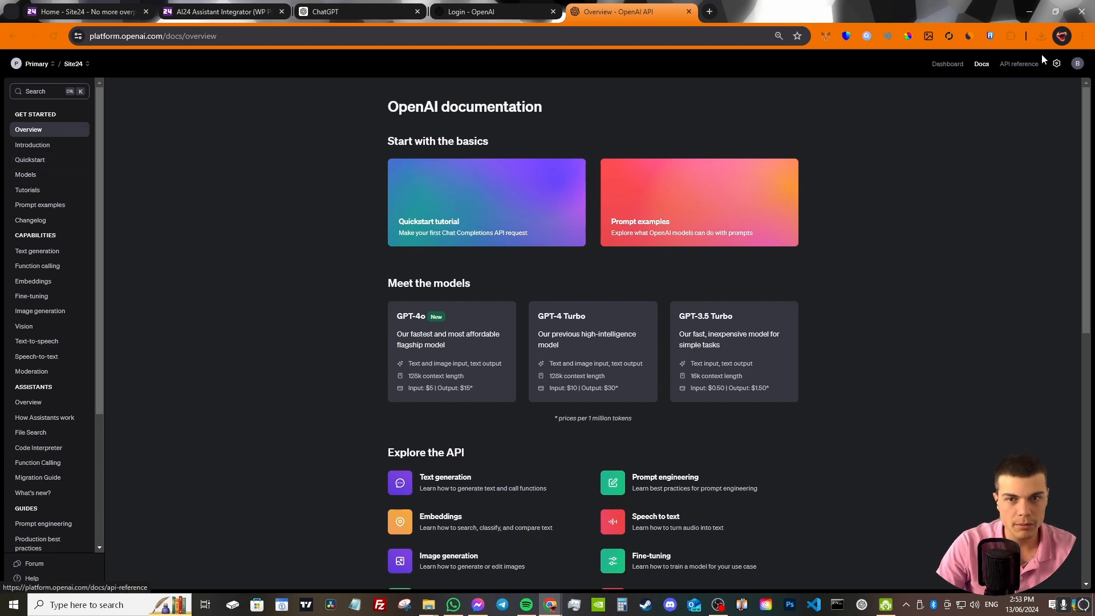
pyautogui.click(1020, 65)
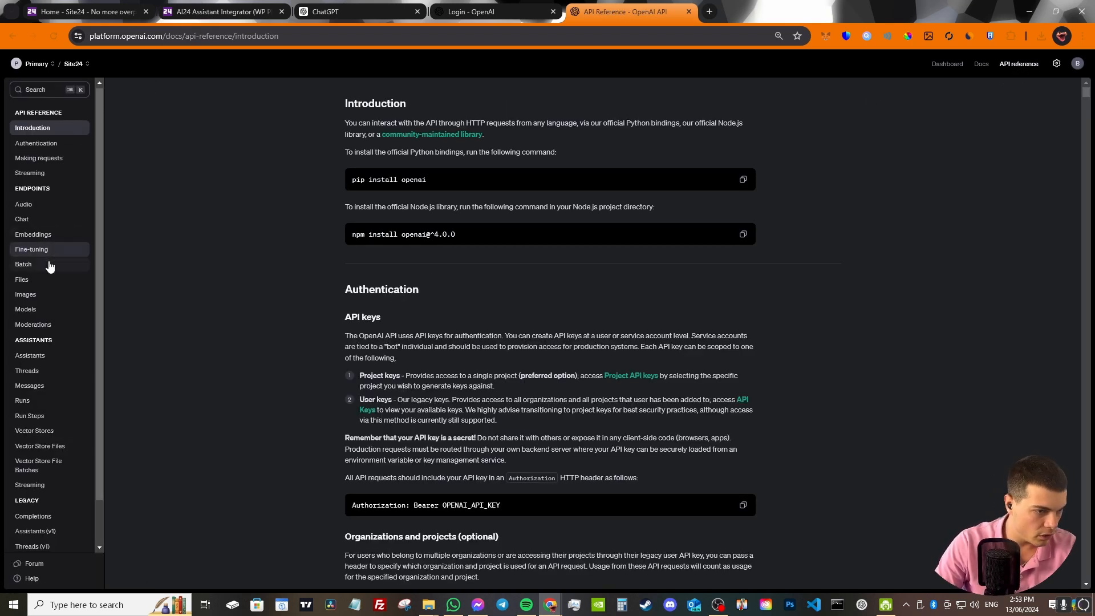
pyautogui.scroll(-2, 49, 285)
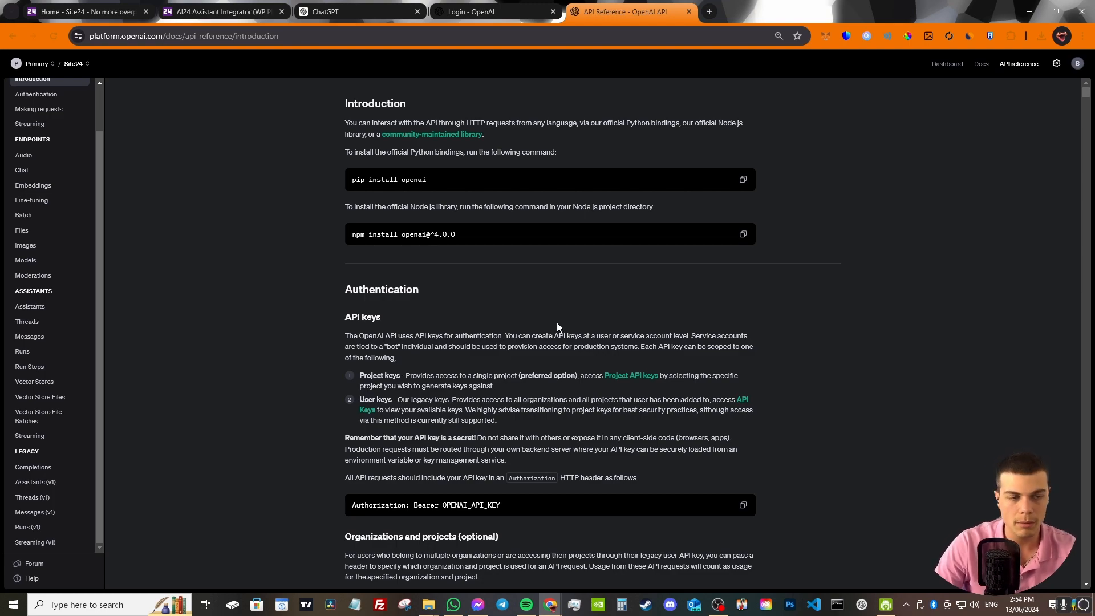
# - Check the suggestion and bug report form on the AI24 Assistant Integrator page, then return to the API reference
pyautogui.hotkey('ctrl', '2')
pyautogui.scroll(-15, 548, 263)
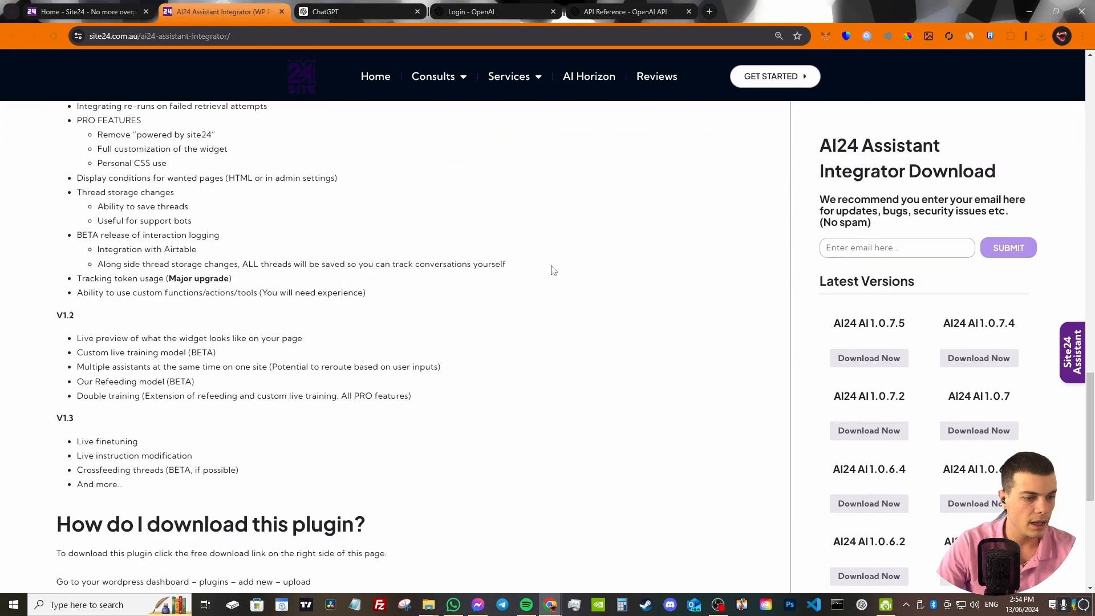
pyautogui.click(96, 381)
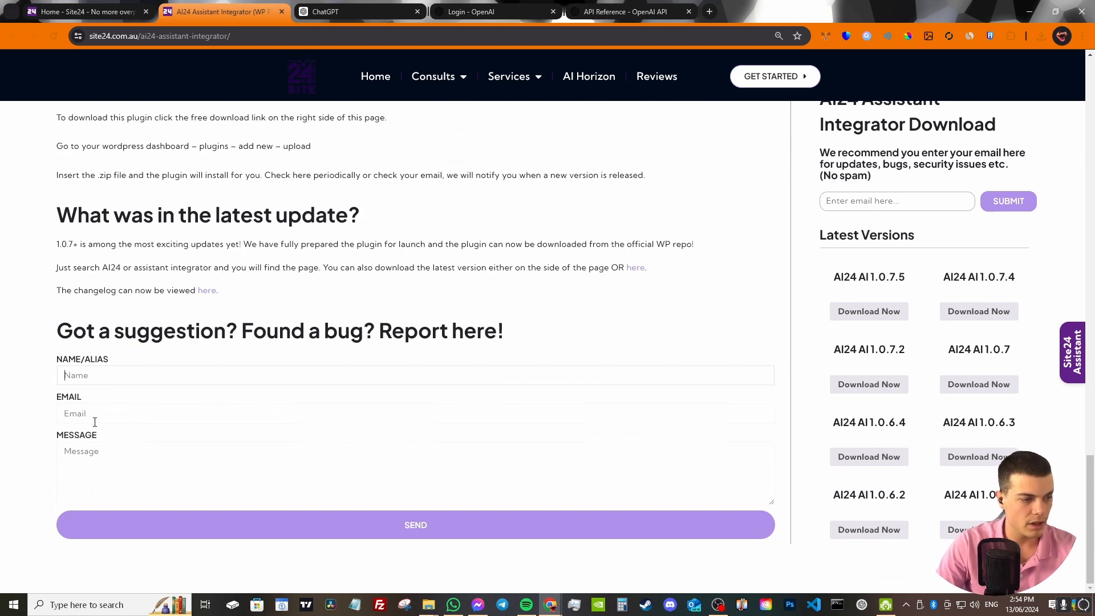
pyautogui.click(627, 12)
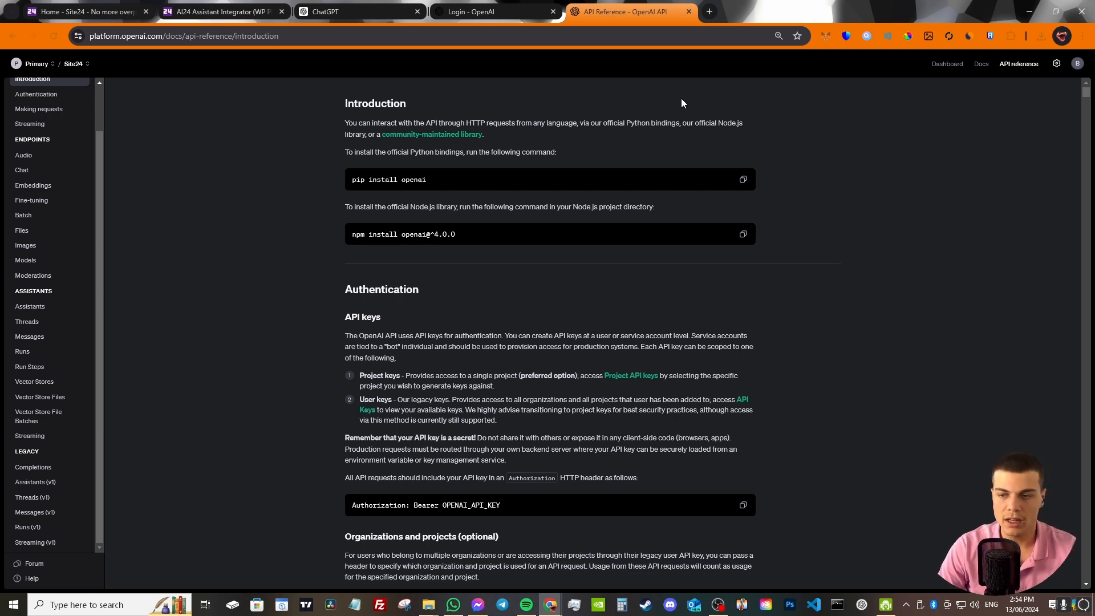
# - Open the dashboard and examine the Chat, Assistants and Completions playgrounds
pyautogui.click(955, 67)
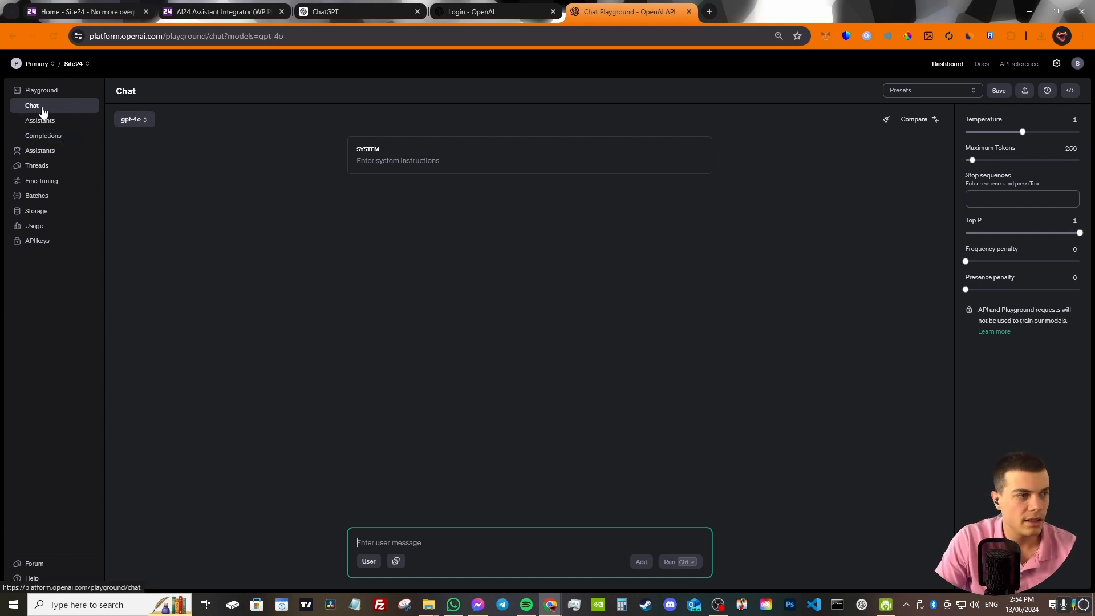
pyautogui.click(50, 126)
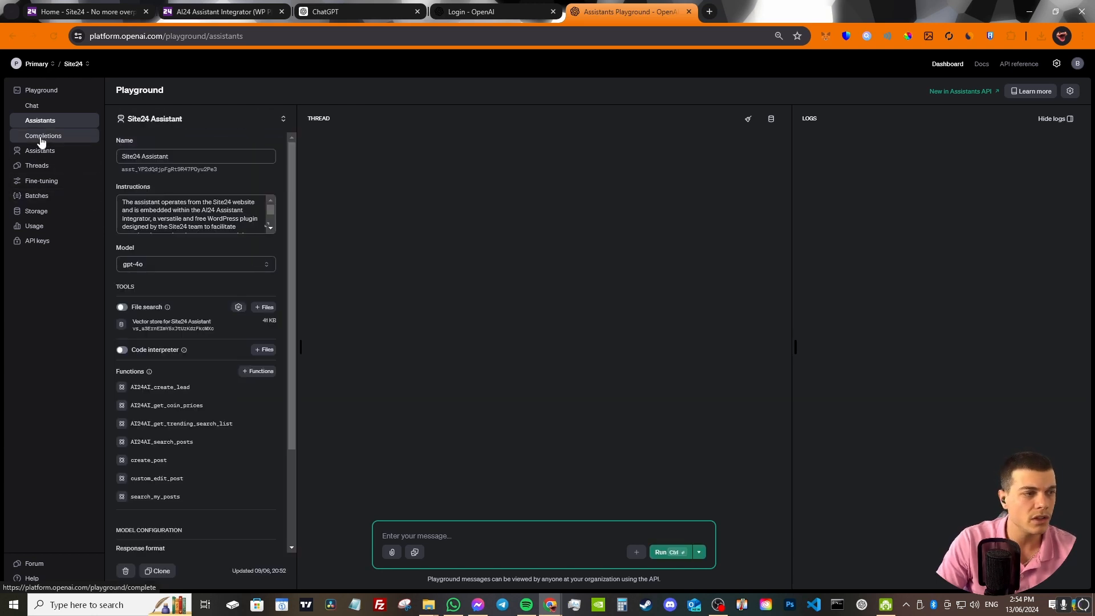
pyautogui.click(40, 138)
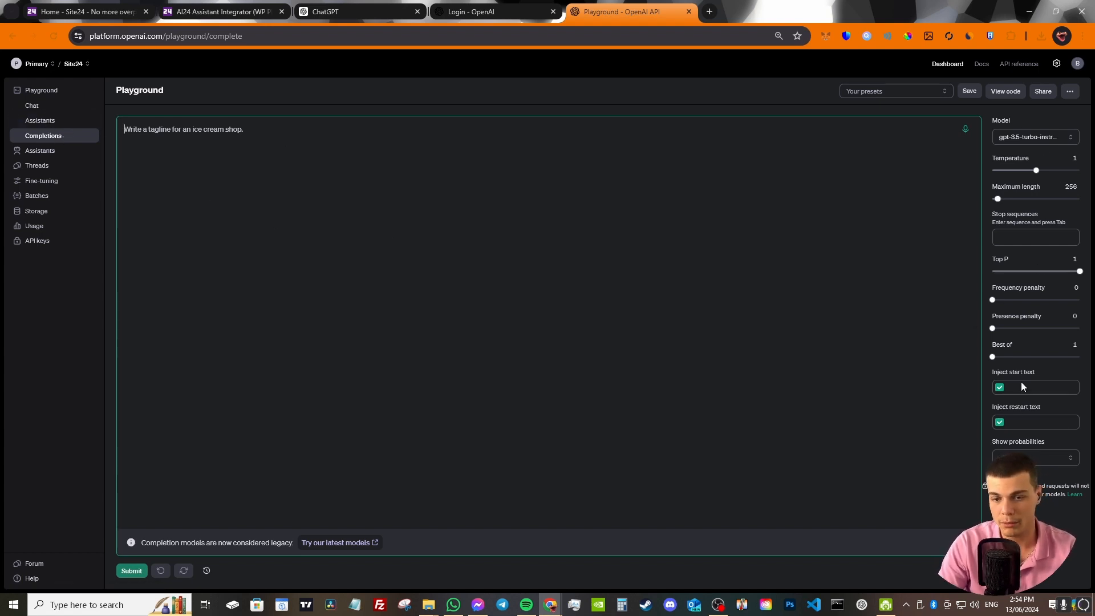
pyautogui.moveTo(1010, 368)
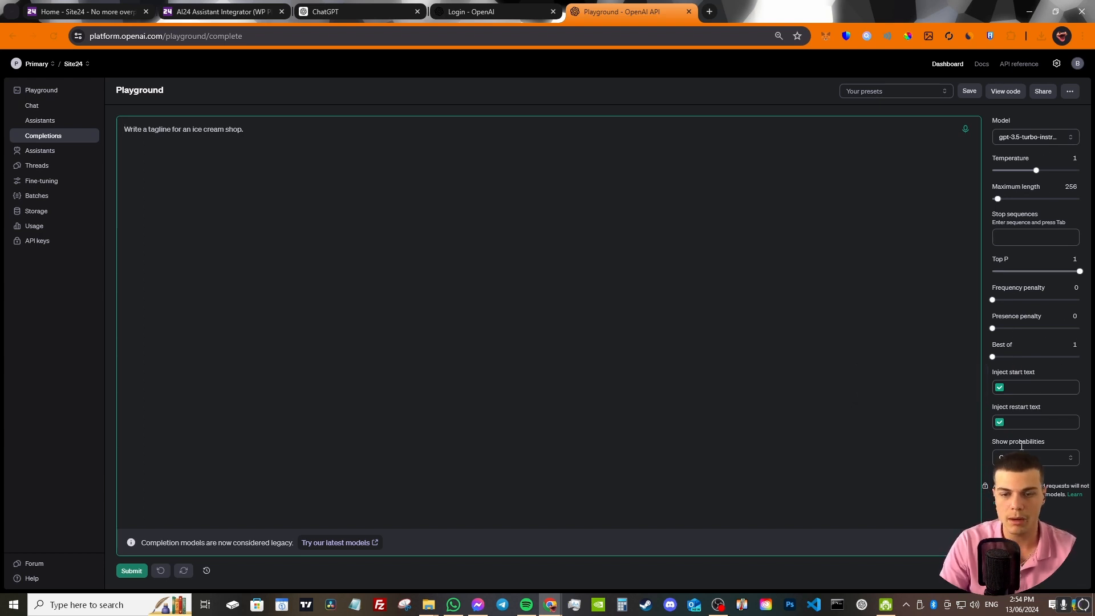
pyautogui.moveTo(998, 436)
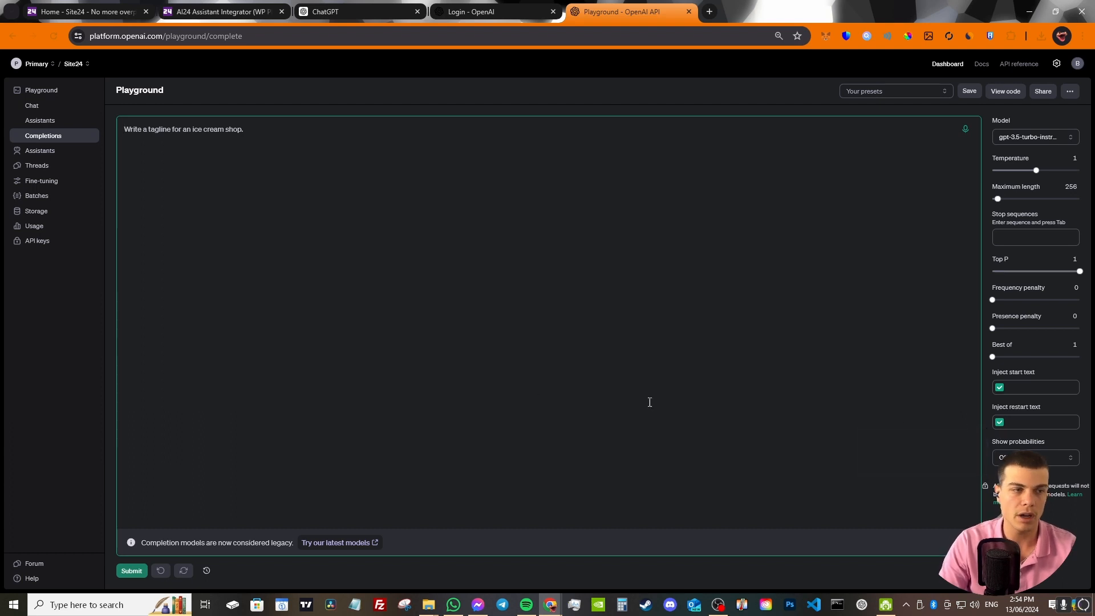
# - Create a new assistant in the dashboard and name it "This is a test assistant"
pyautogui.click(47, 155)
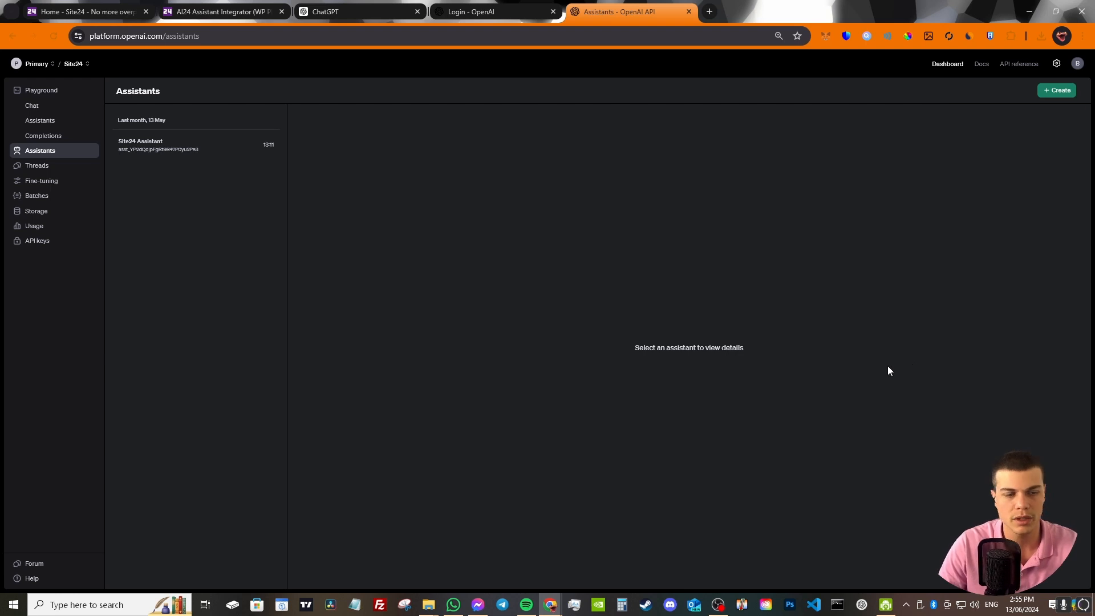
pyautogui.click(1053, 90)
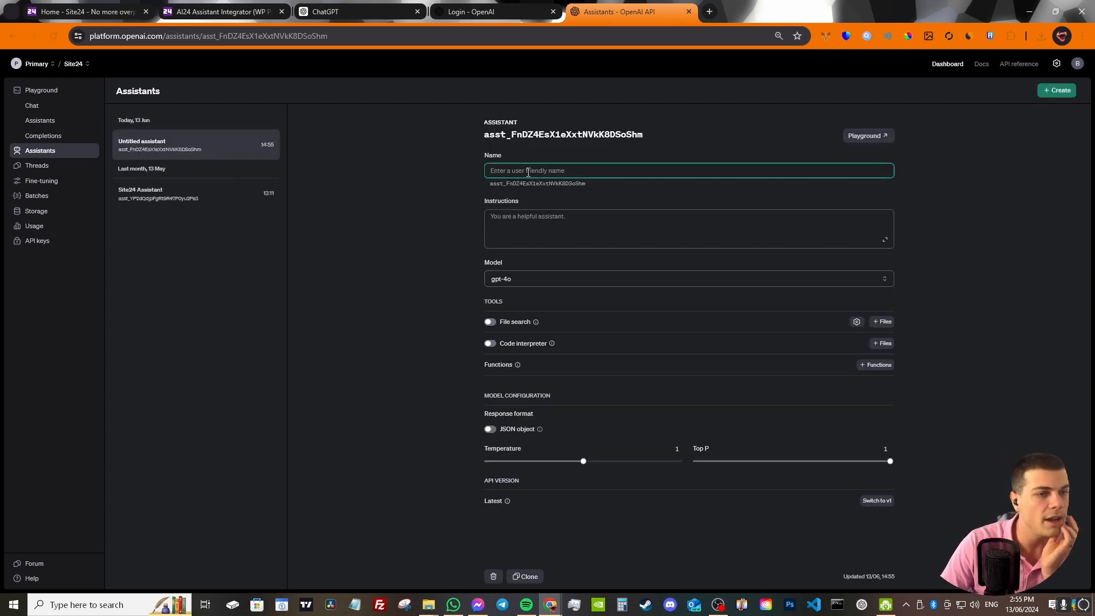
pyautogui.write('This i')
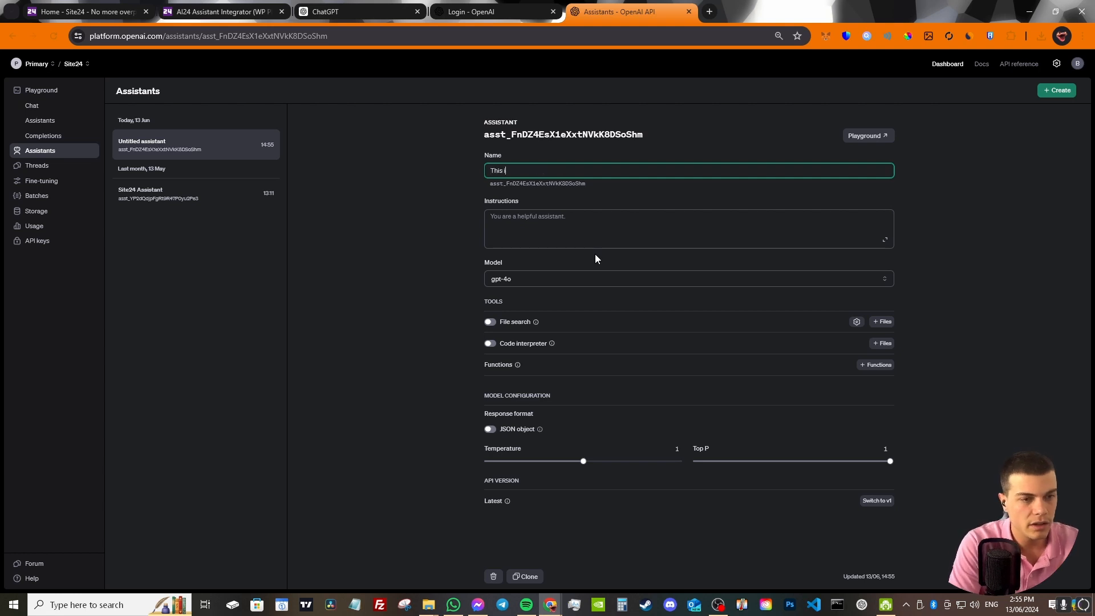
pyautogui.write('s a test assistant')
pyautogui.press('Tab')
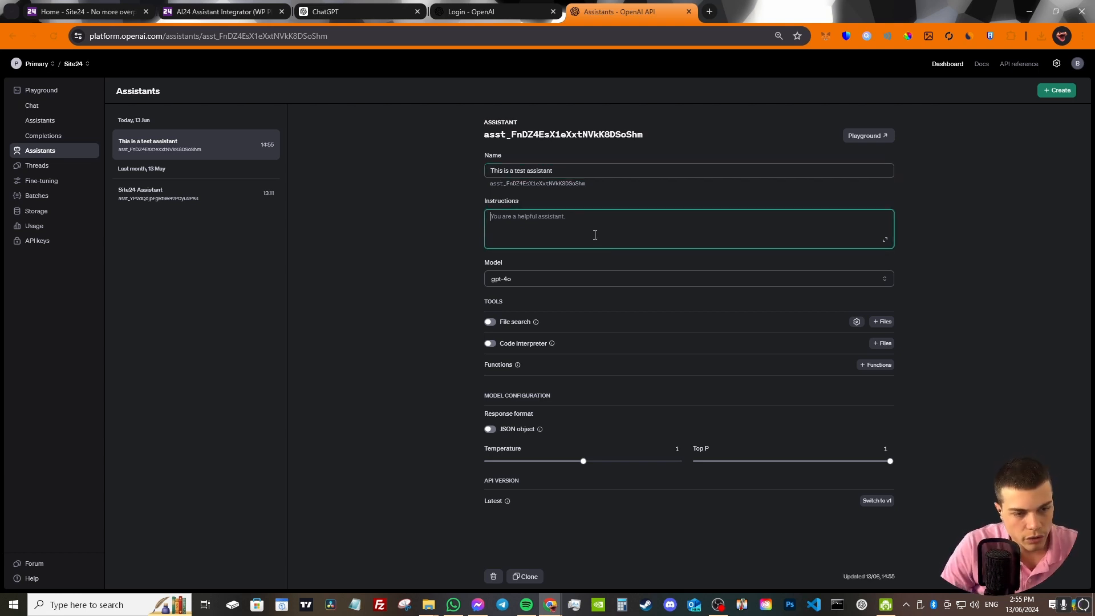
# - Review the full list of models available for the test assistant and close it without changing the selection
pyautogui.click(525, 278)
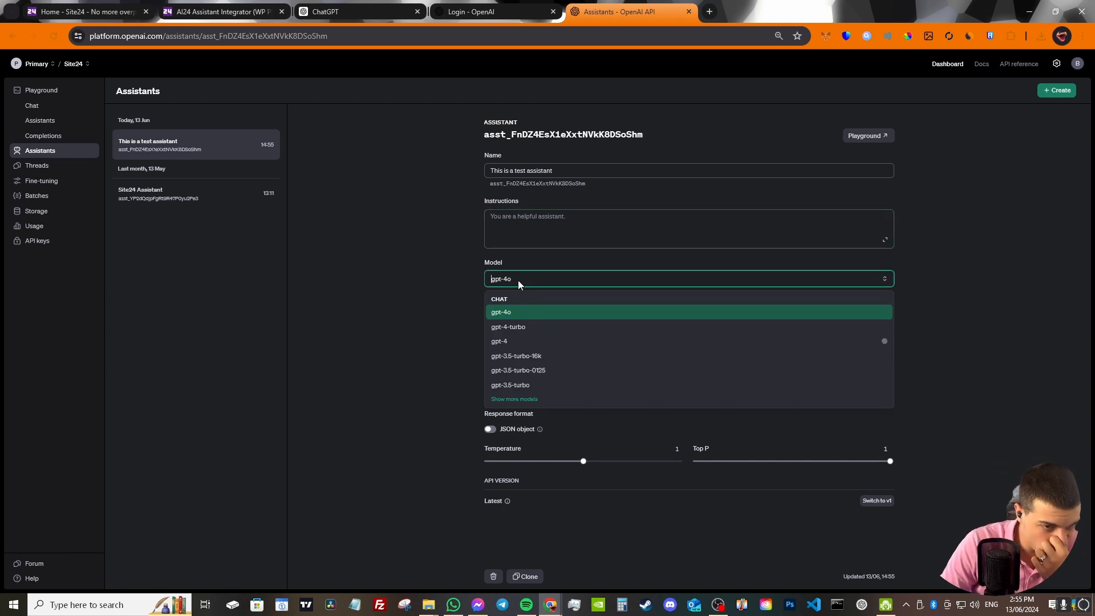
pyautogui.click(525, 402)
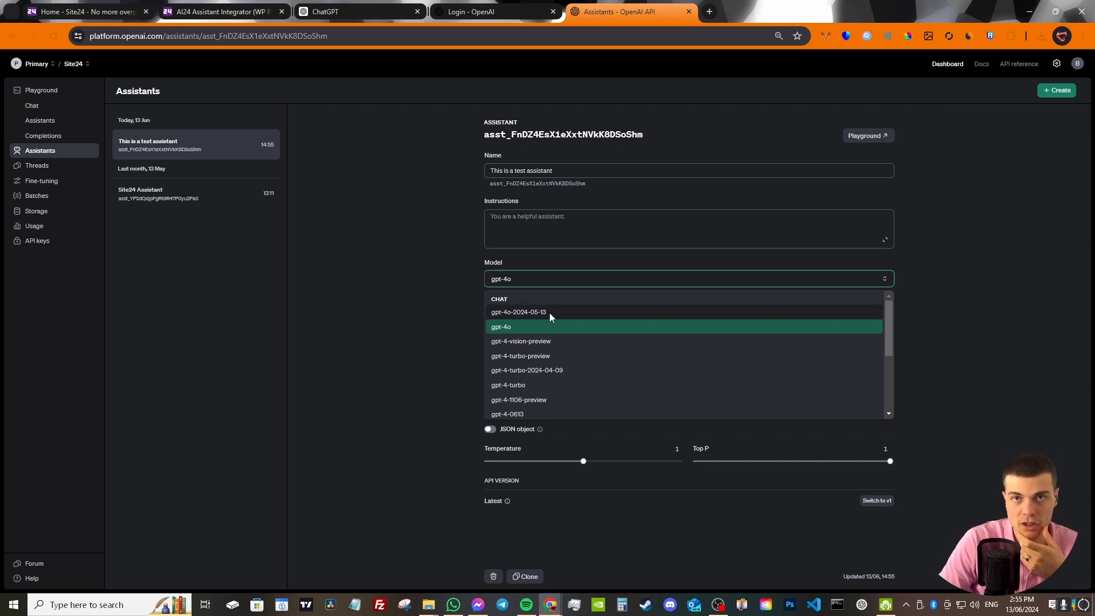
pyautogui.click(502, 279)
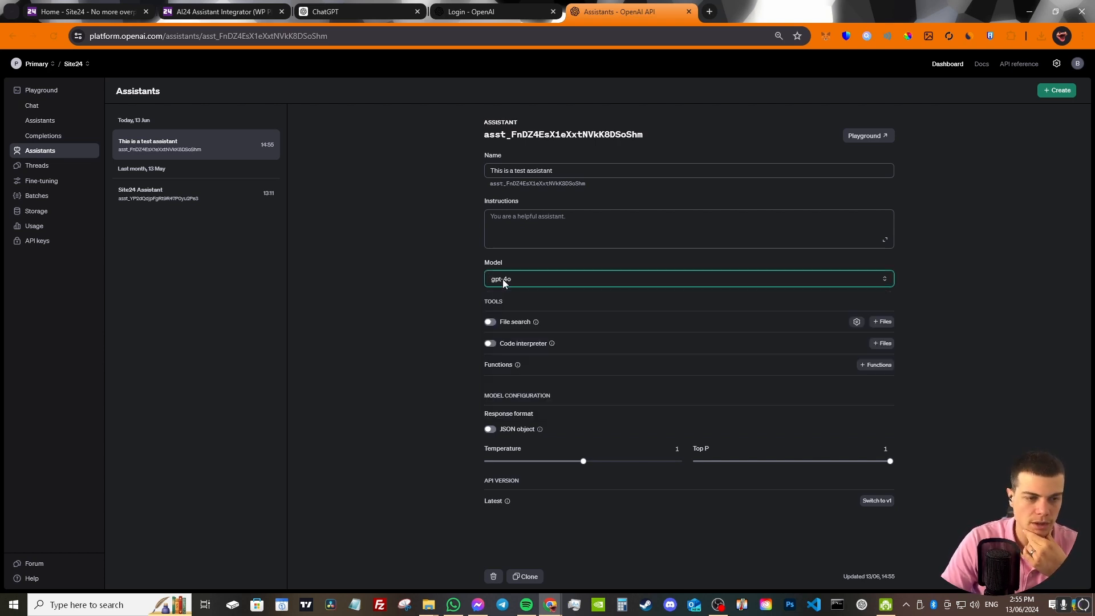
pyautogui.moveTo(505, 325)
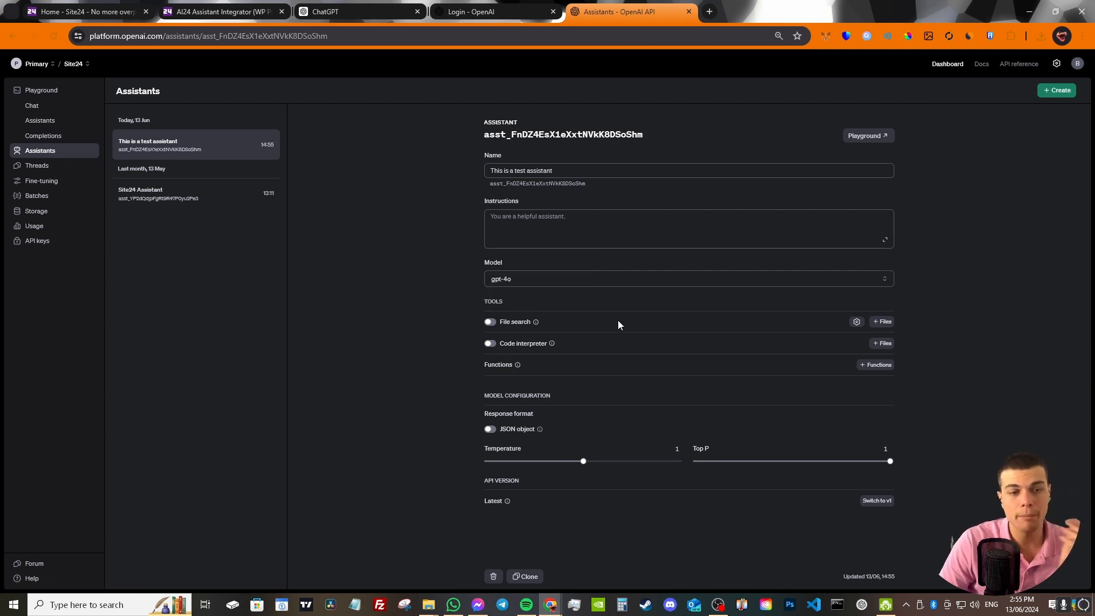
pyautogui.moveTo(544, 323)
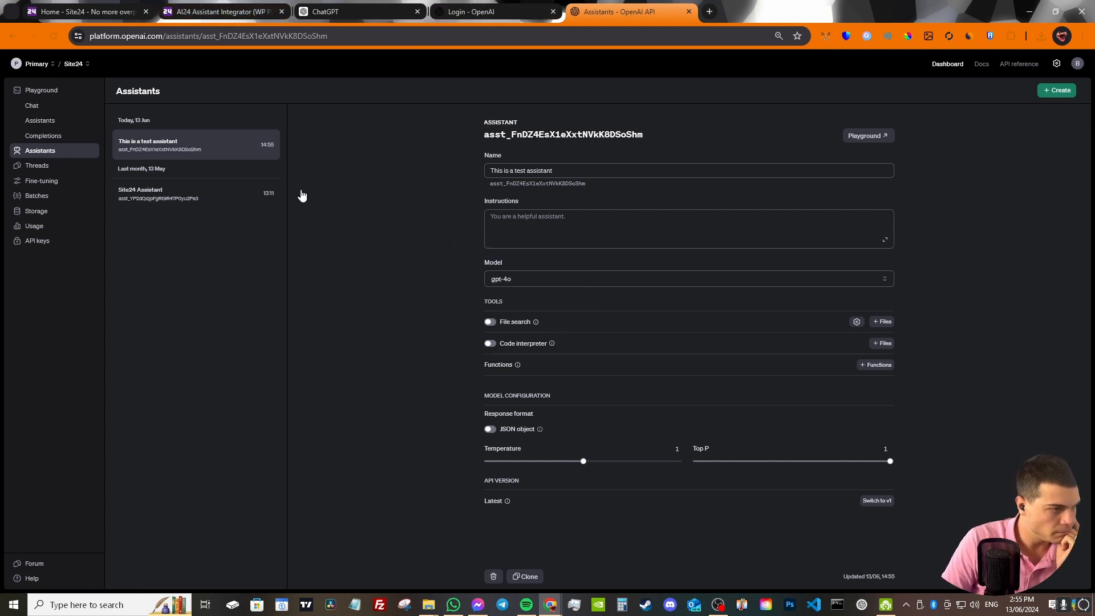
# - Look through the documentation overview page from the model cards down to the assistant-building guides
pyautogui.click(983, 65)
pyautogui.scroll(-10, 508, 388)
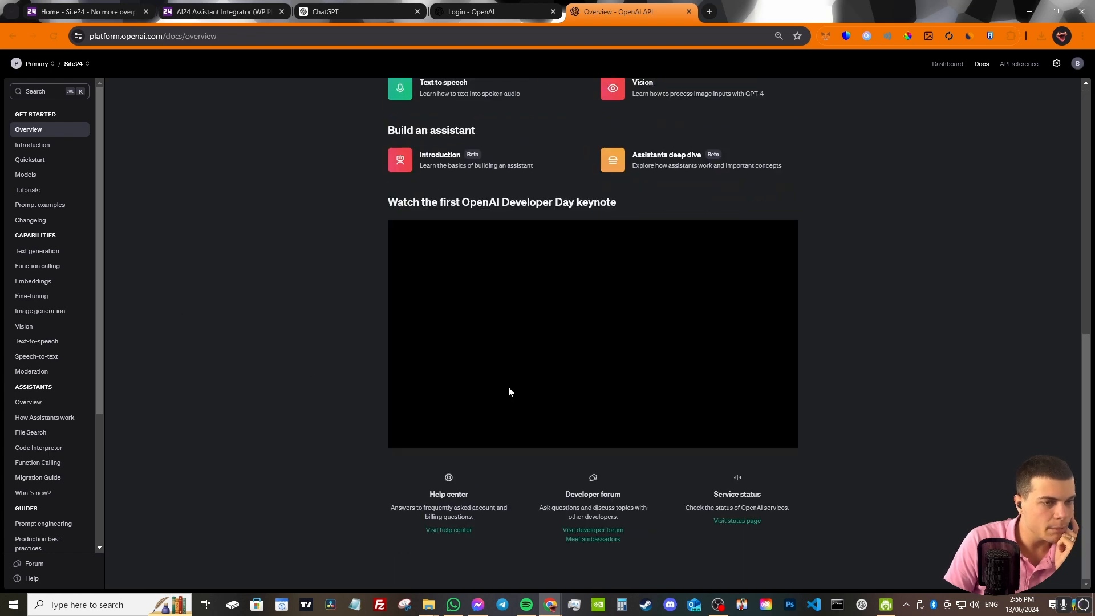
pyautogui.scroll(10, 508, 387)
pyautogui.click(511, 7)
pyautogui.click(599, 11)
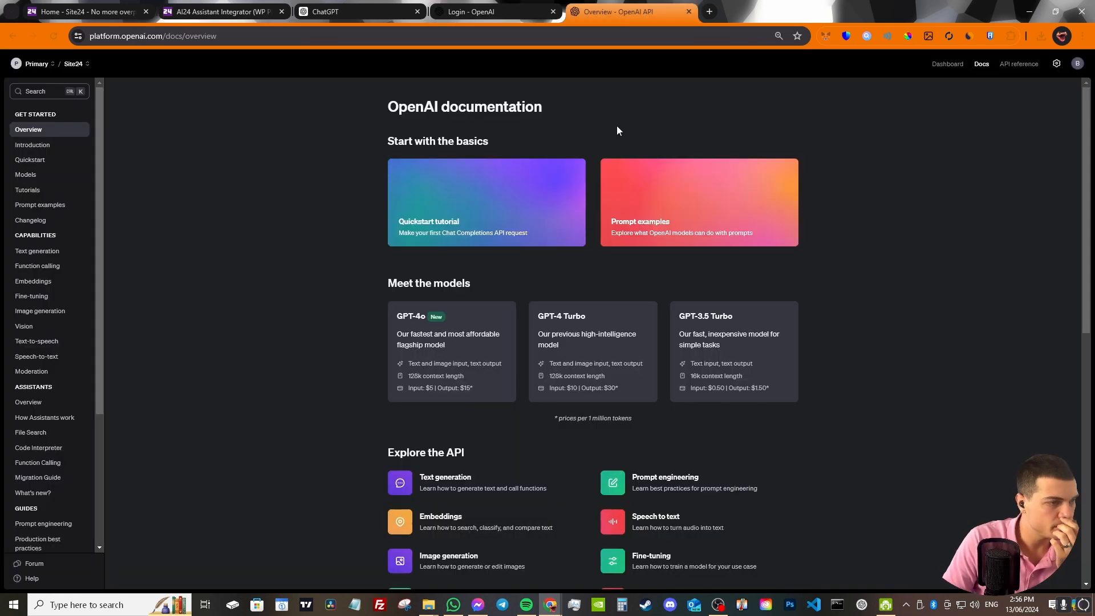
# - Return to the dashboard's assistants list and reopen "This is a test assistant"
pyautogui.click(962, 64)
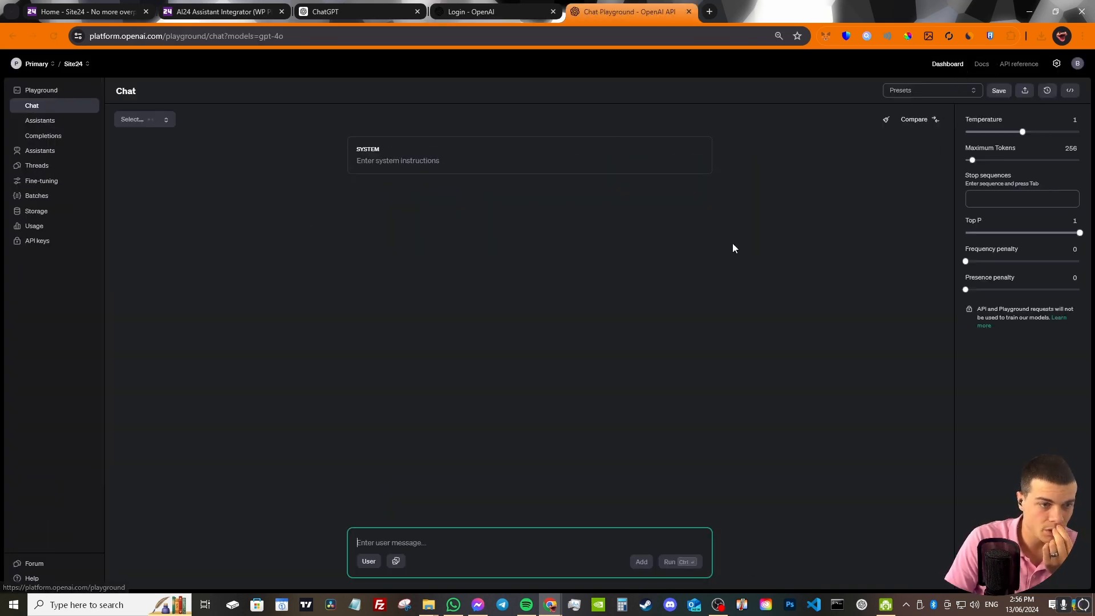
pyautogui.click(40, 152)
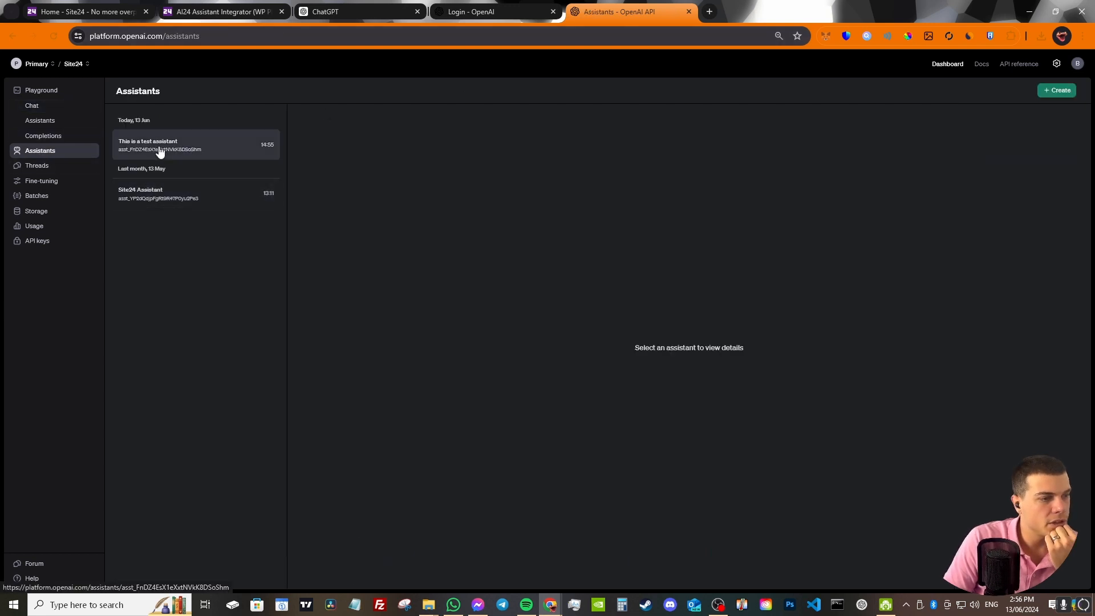
pyautogui.click(161, 150)
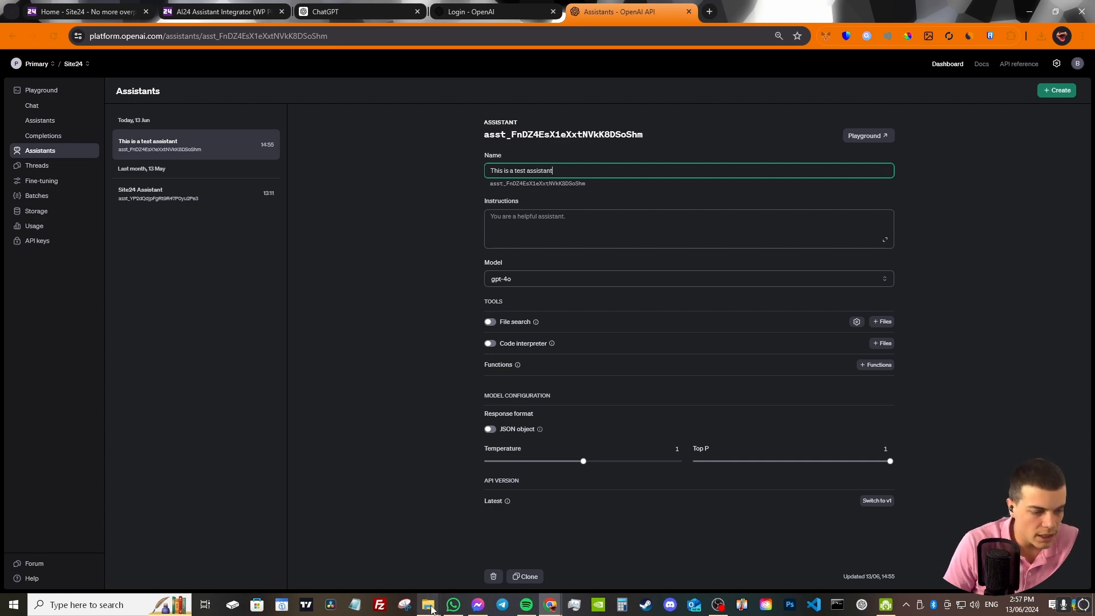
pyautogui.moveTo(428, 603)
pyautogui.click(392, 574)
pyautogui.click(400, 408)
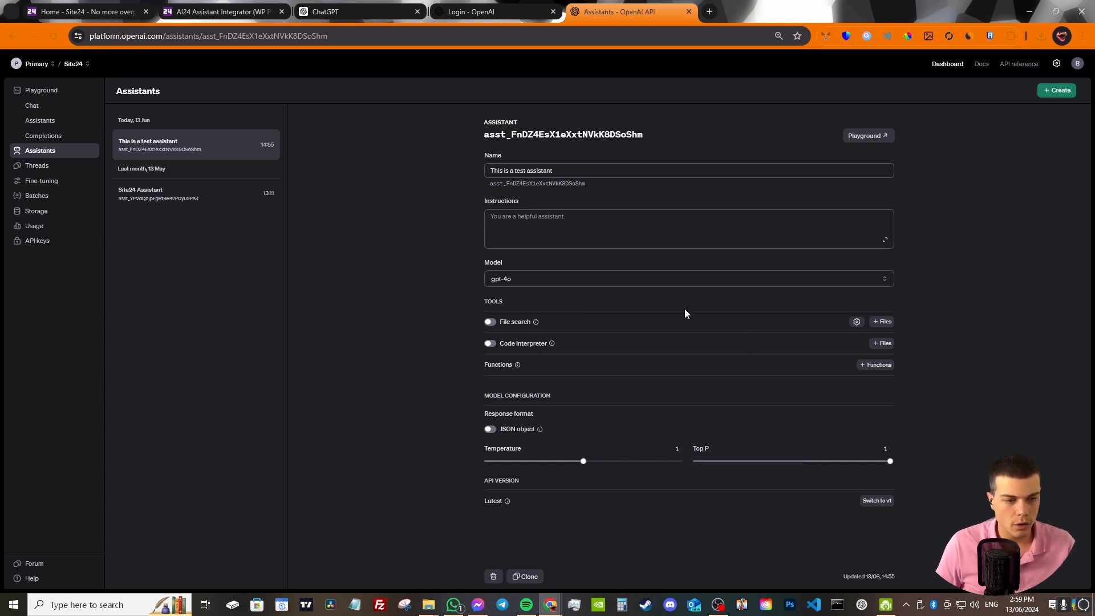
# - Enable the file search tool for the test assistant
pyautogui.click(491, 321)
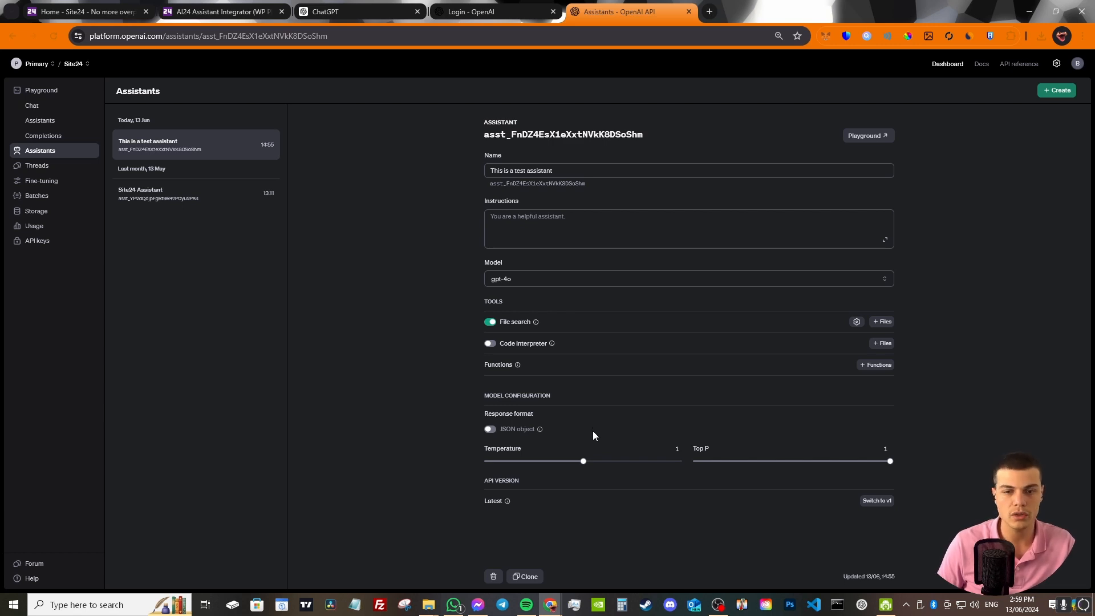
# - Review the file search tool's maximum number of results setting and the descriptions of the code interpreter and functions tools
pyautogui.click(857, 322)
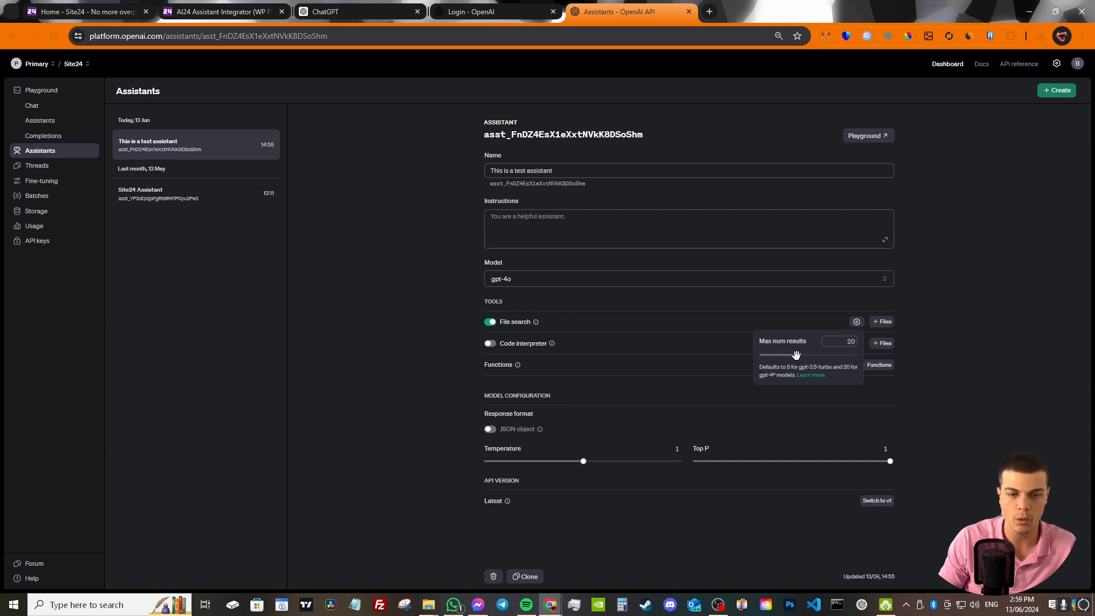
pyautogui.moveTo(797, 354); pyautogui.dragTo(767, 363)
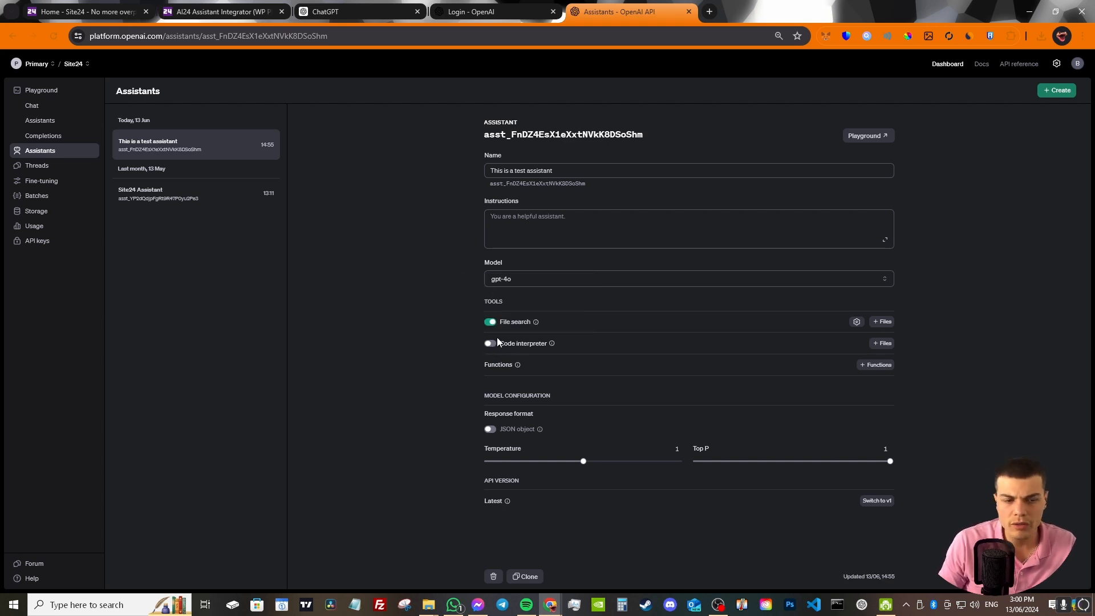
pyautogui.moveTo(517, 365)
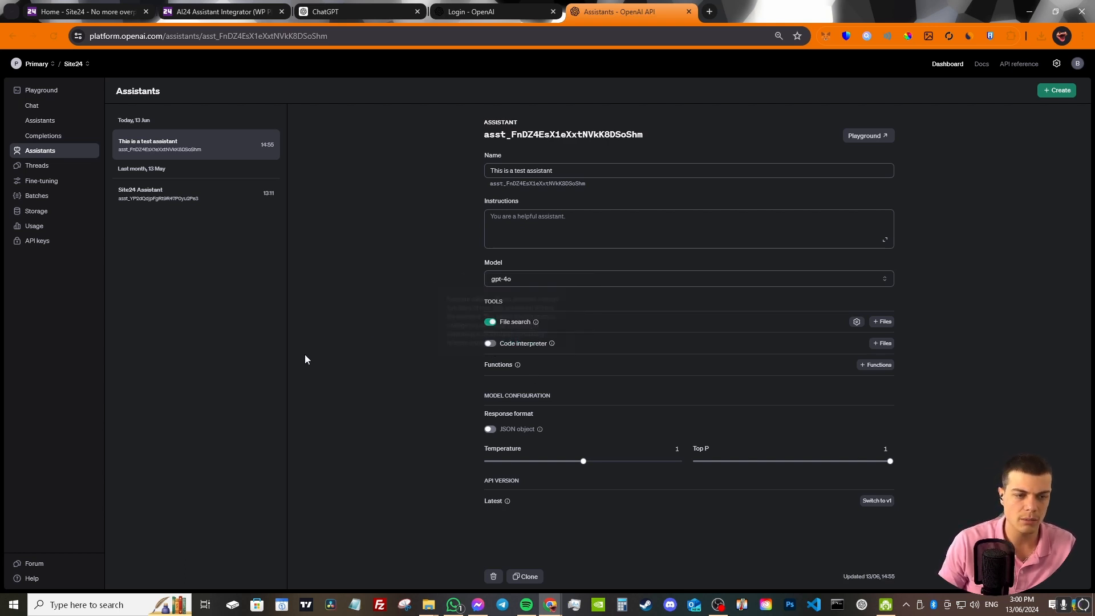
pyautogui.moveTo(600, 342); pyautogui.dragTo(414, 337)
pyautogui.click(425, 344)
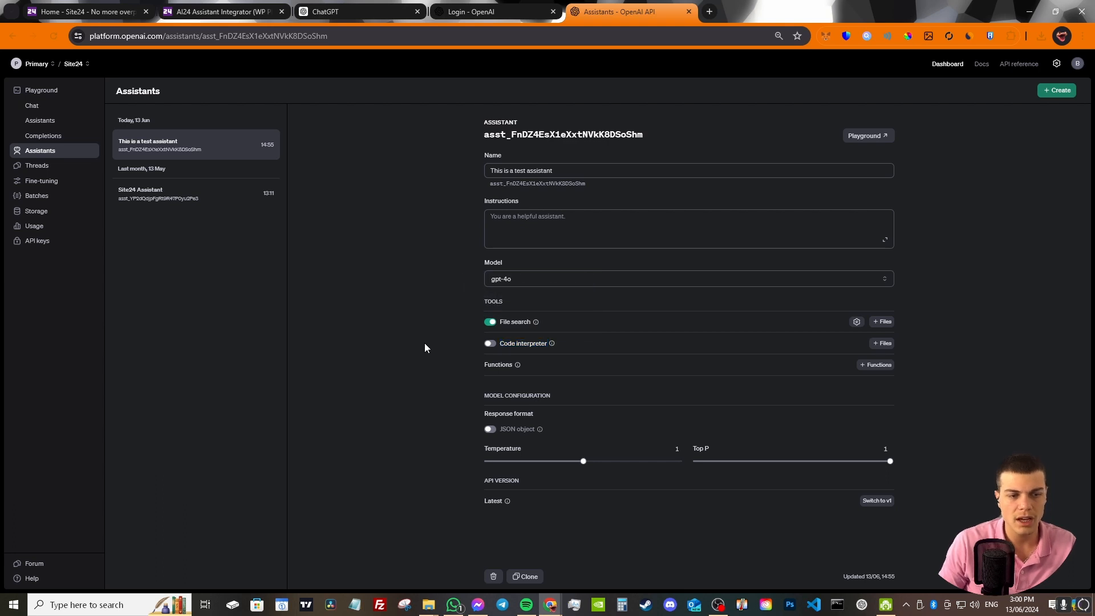
pyautogui.moveTo(491, 371)
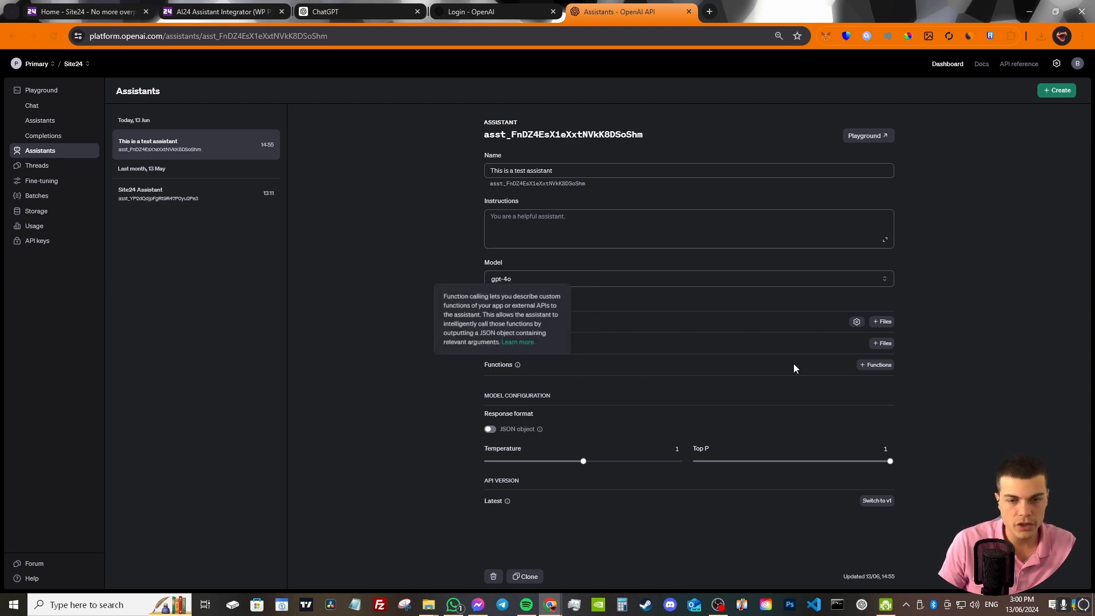
# - Open the dialog for adding a function to the test assistant and close it without adding one
pyautogui.click(879, 366)
pyautogui.click(492, 167)
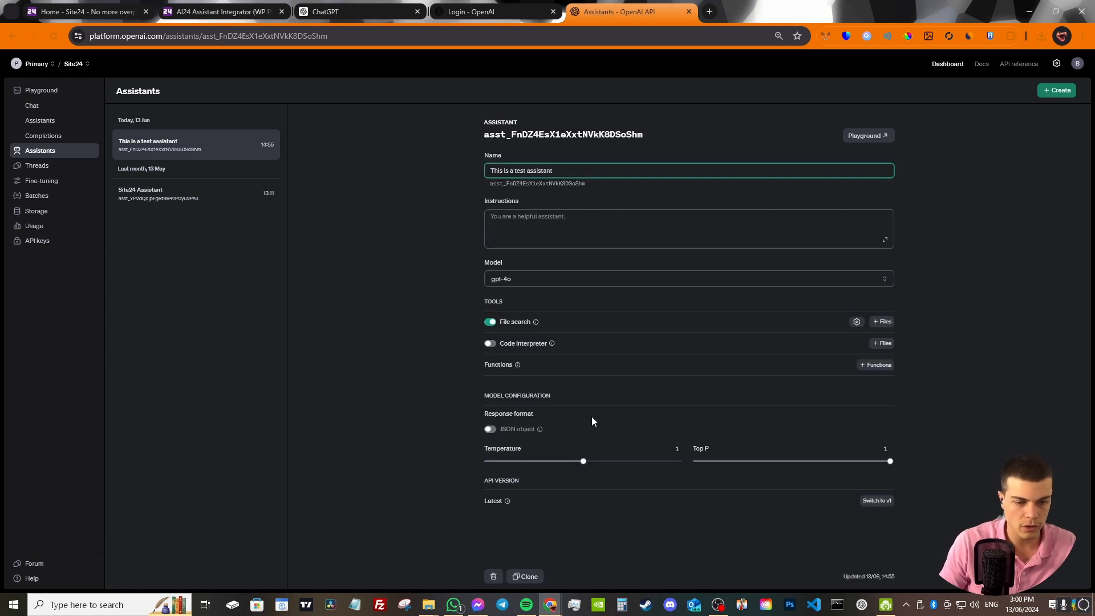
pyautogui.doubleClick(498, 364)
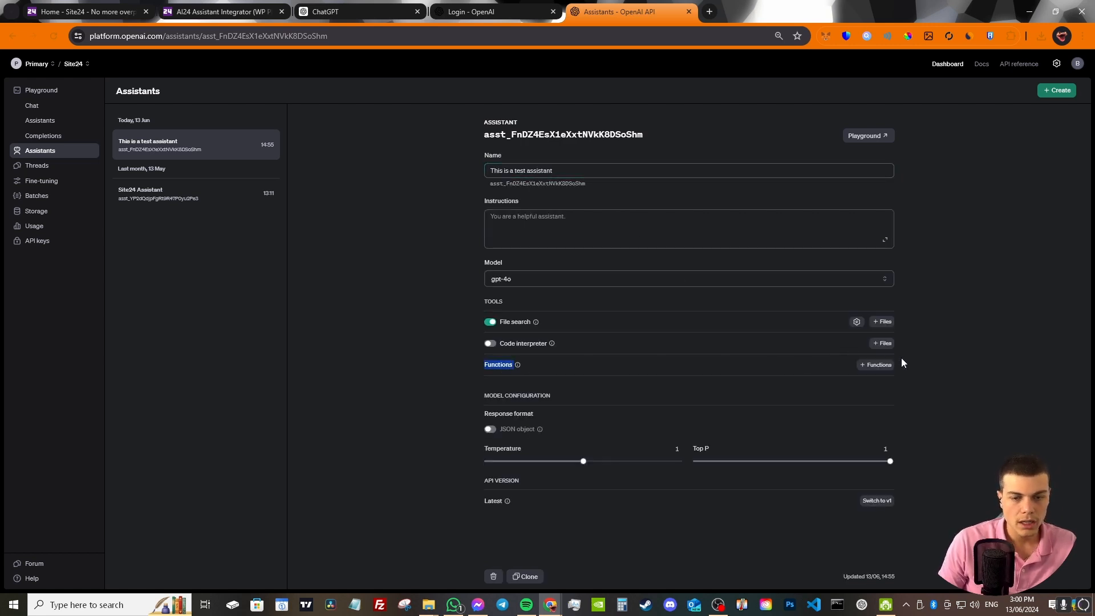
pyautogui.click(878, 365)
pyautogui.press('Escape')
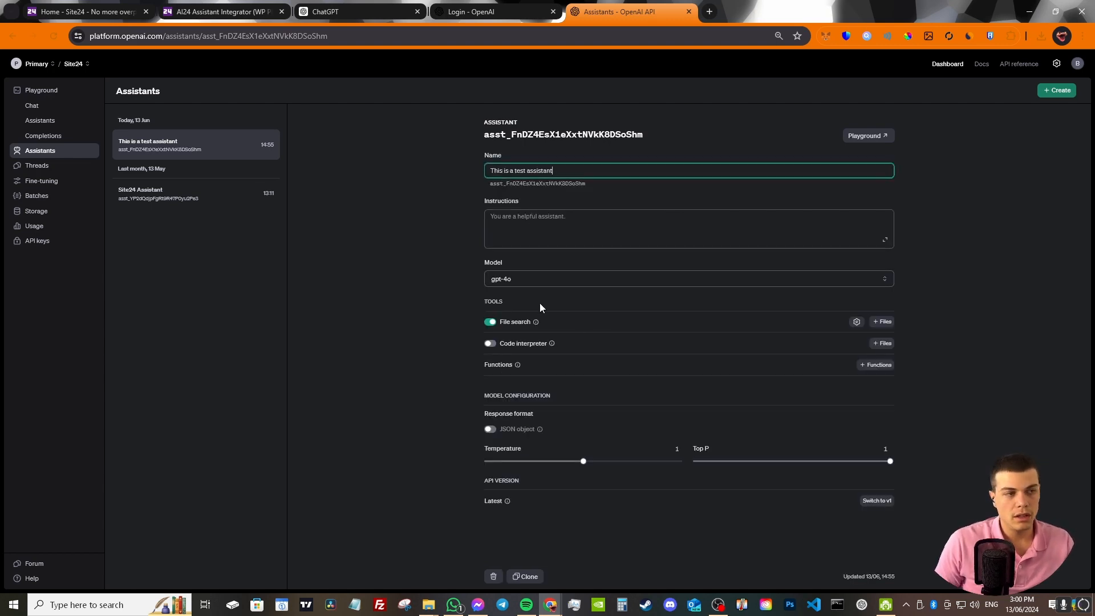
# - View the Site24 website's home page and return to the assistants dashboard
pyautogui.hotkey('ctrl', '2')
pyautogui.hotkey('ctrl', '1')
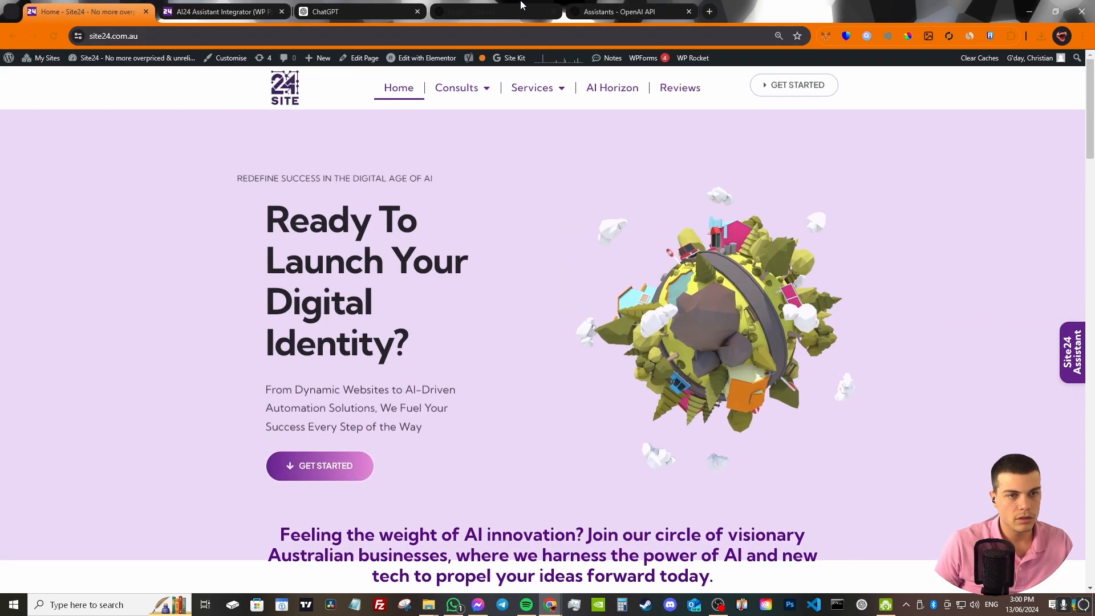
pyautogui.hotkey('ctrl', '5')
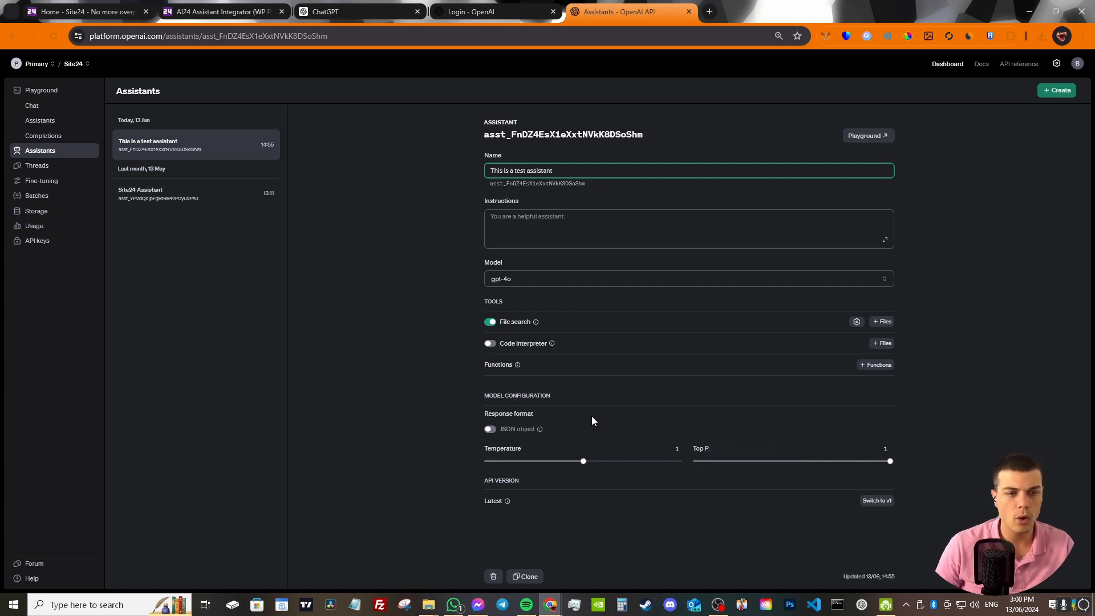
# - Compare the Site24 Assistant's functions and model configuration with the test assistant's Top P setting
pyautogui.click(171, 194)
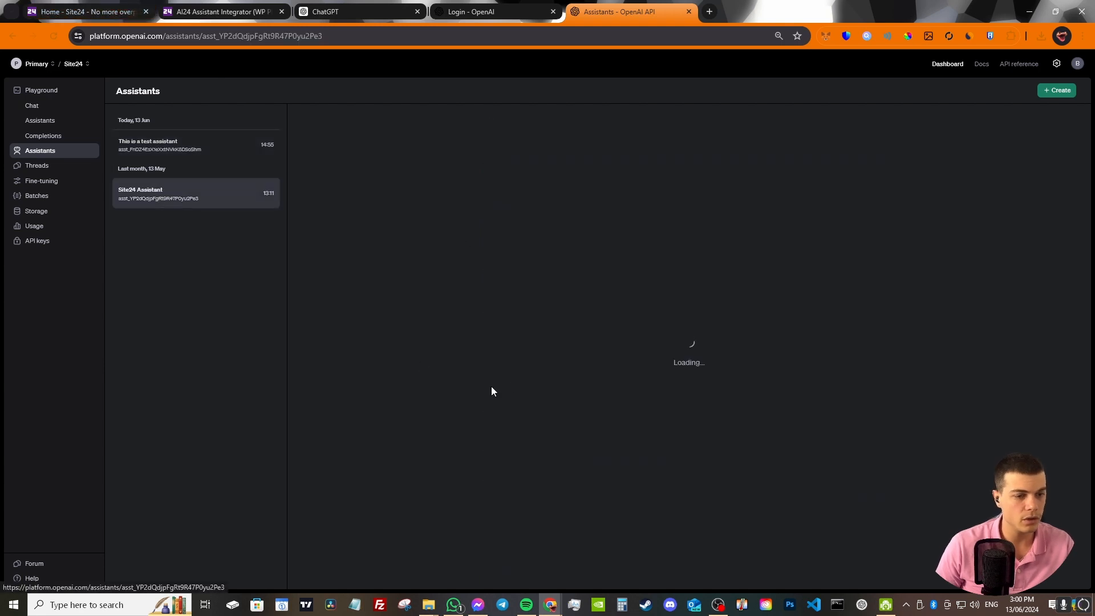
pyautogui.scroll(-2, 719, 431)
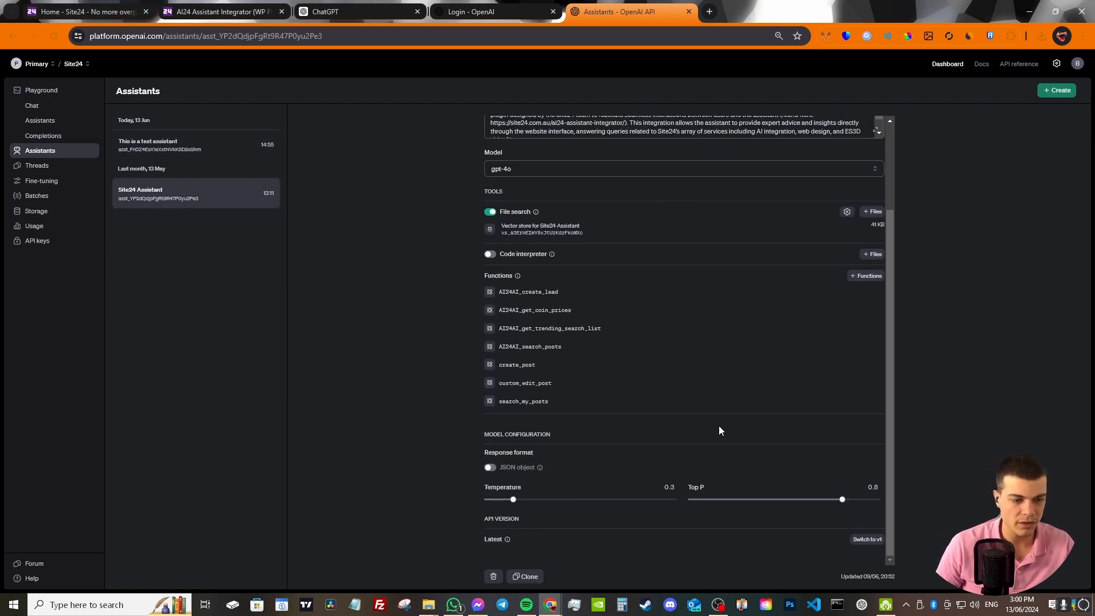
pyautogui.click(211, 151)
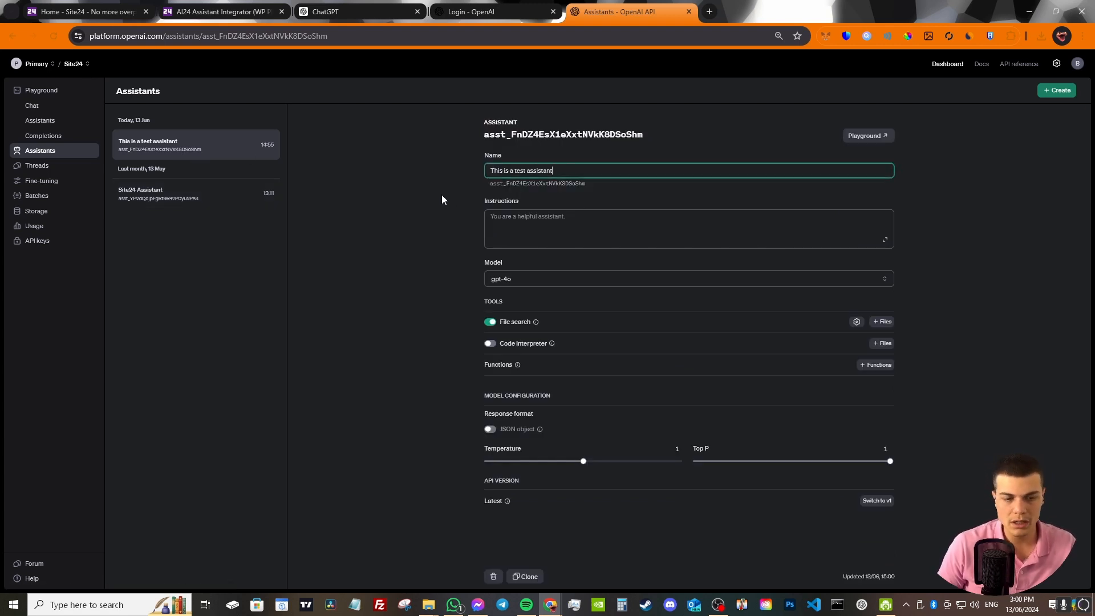
pyautogui.moveTo(891, 458)
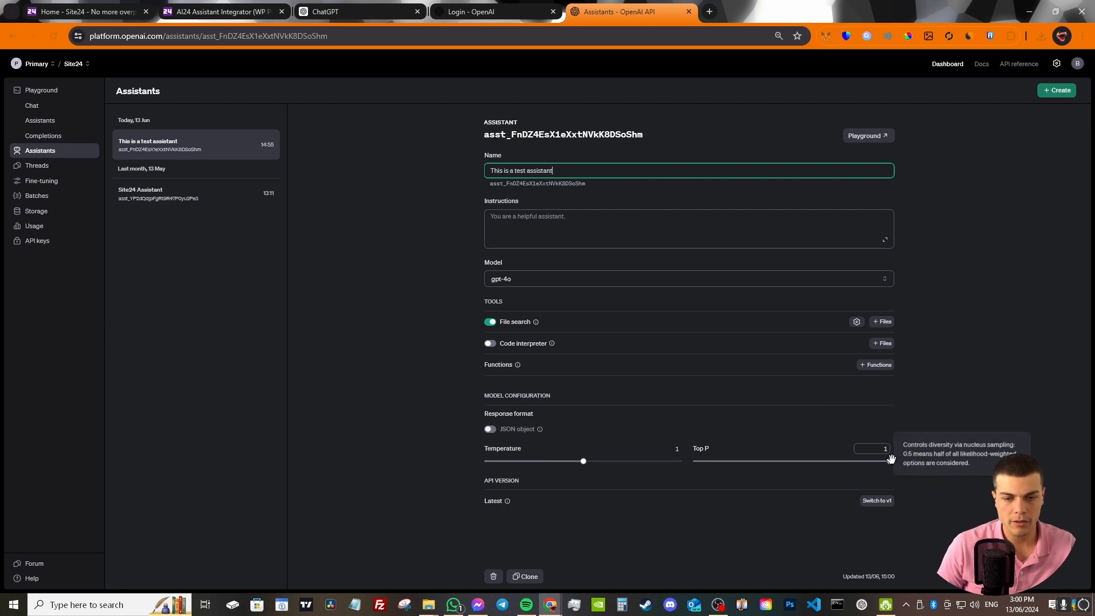
# - Reopen the Site24 Assistant and examine its temperature and Top P settings
pyautogui.click(193, 206)
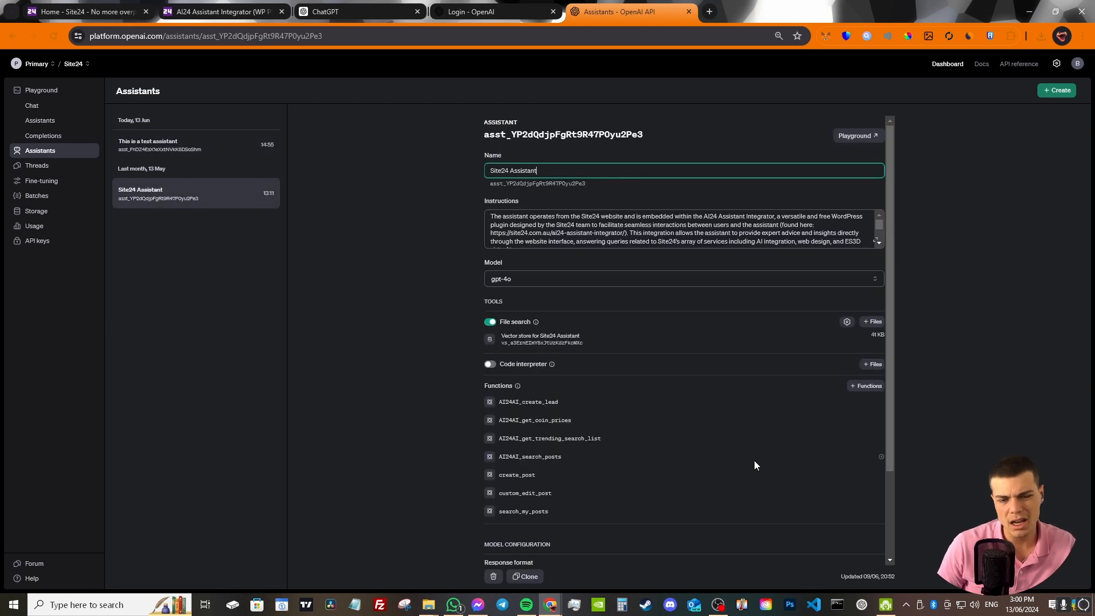
pyautogui.scroll(-2, 754, 460)
pyautogui.moveTo(696, 487)
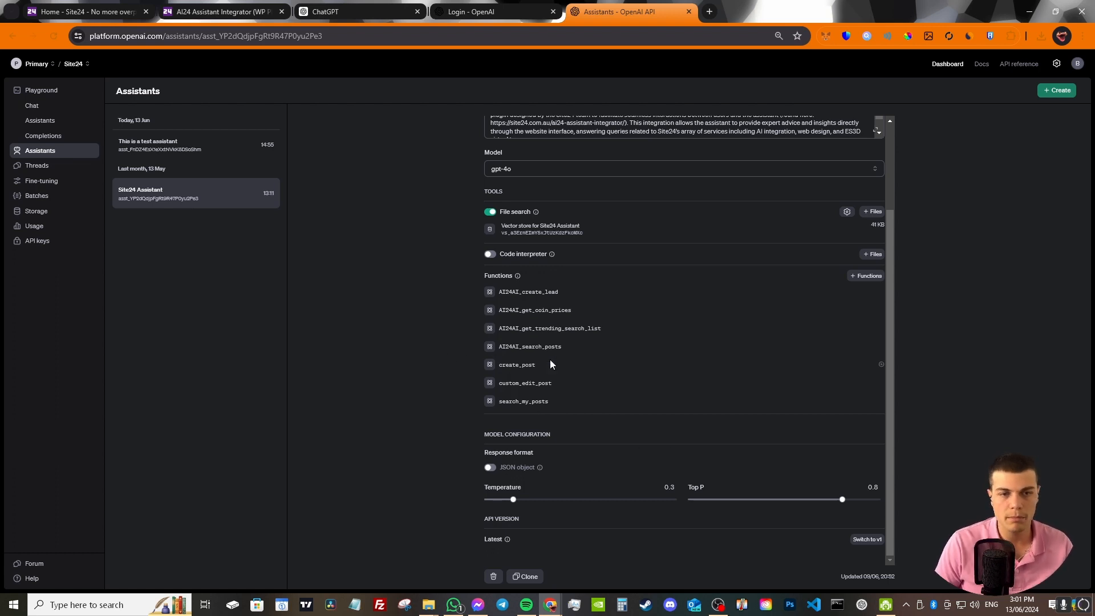
pyautogui.scroll(2, 693, 380)
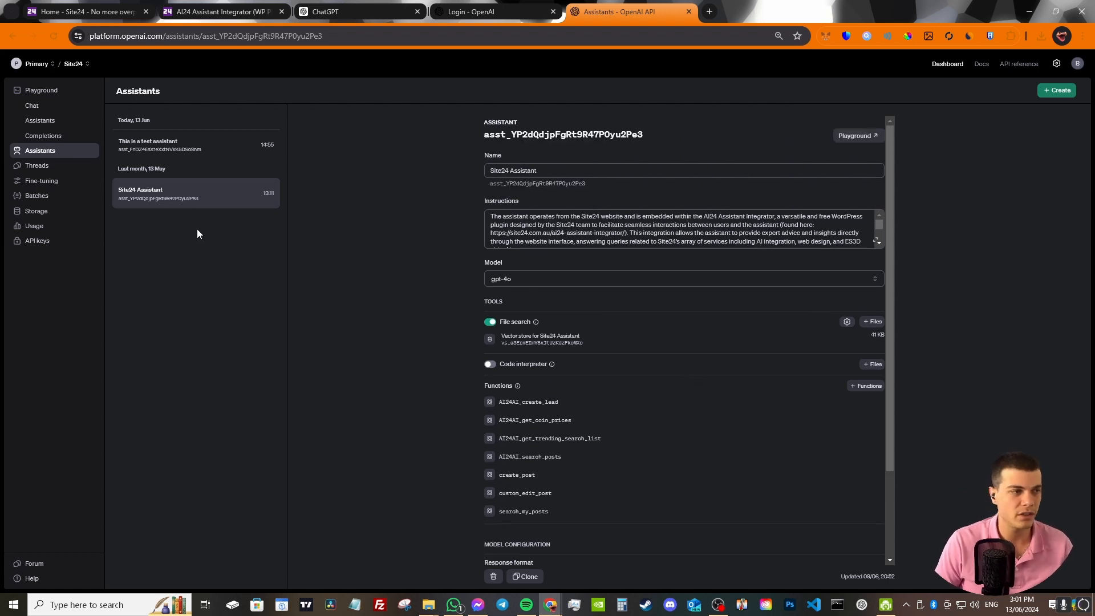
# - Run the message "This is a test prompt" with the test assistant in the Assistants playground
pyautogui.click(41, 121)
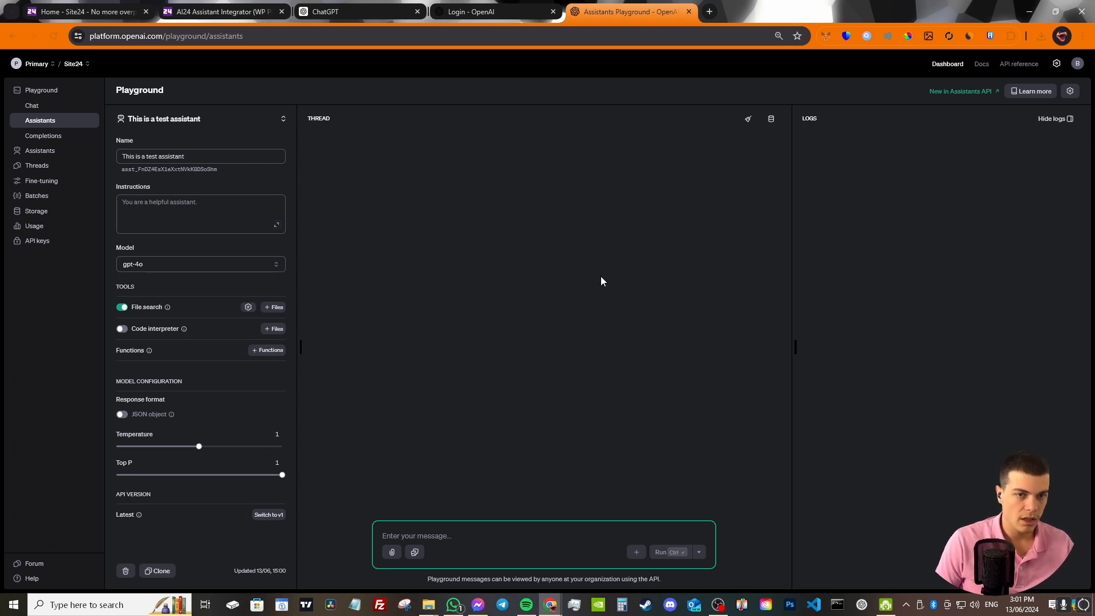
pyautogui.click(474, 529)
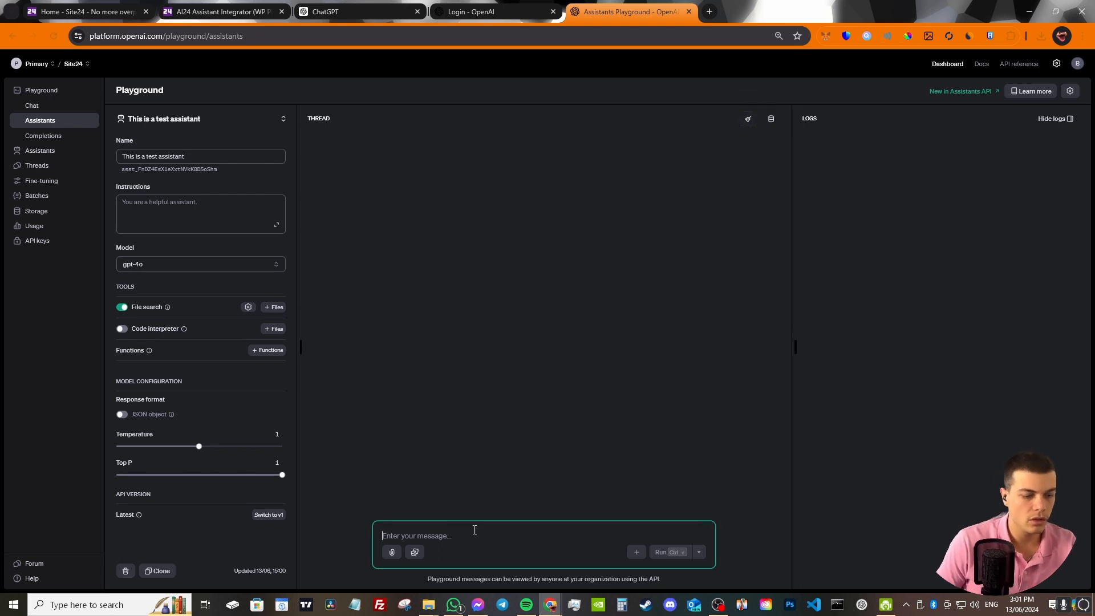
pyautogui.write('T')
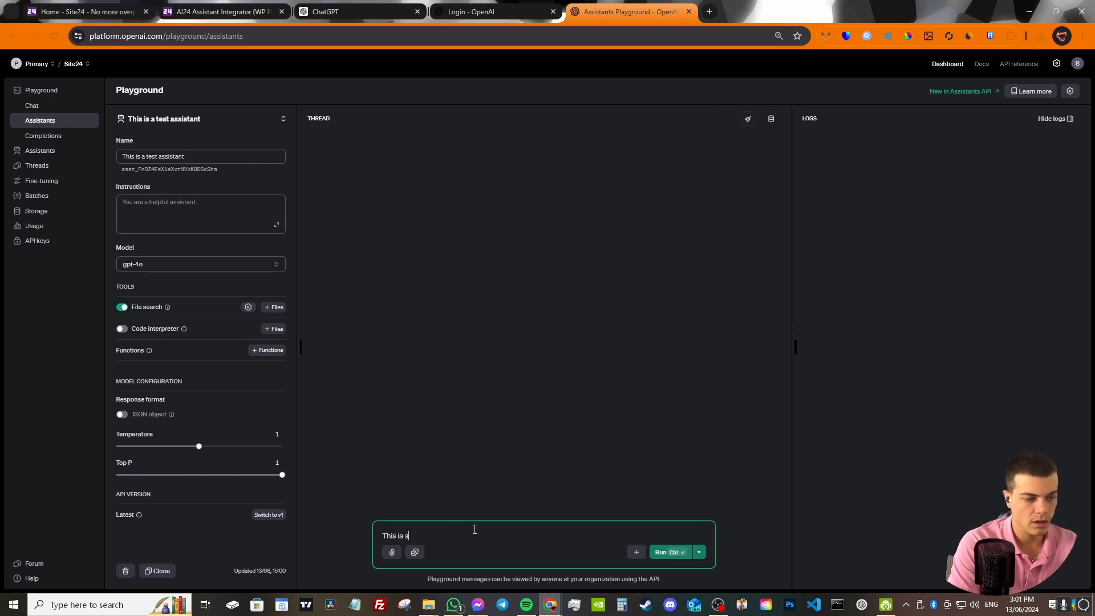
pyautogui.write('his is a test prompt')
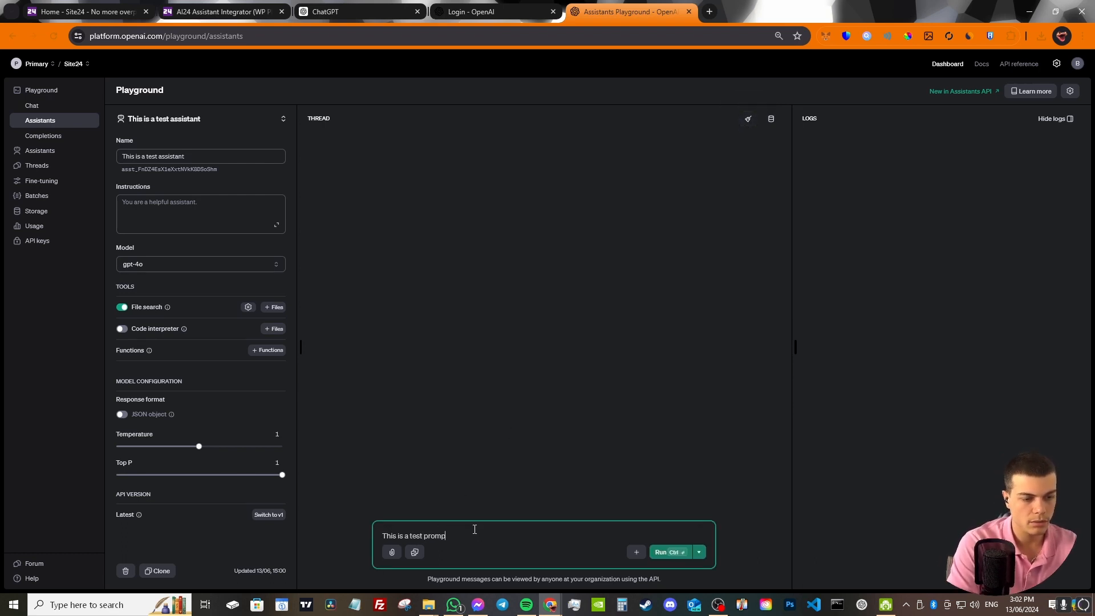
pyautogui.press('Return')
pyautogui.hotkey('ctrl', 'Return')
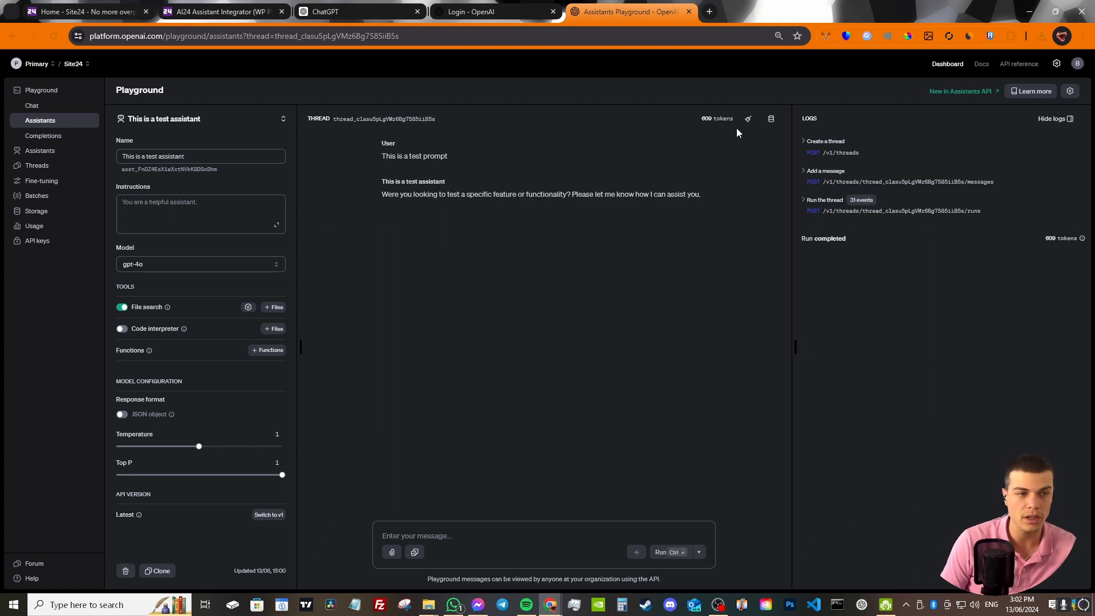
# - Examine the token usage of the test thread, including its input and output breakdown
pyautogui.moveTo(699, 116); pyautogui.dragTo(735, 120)
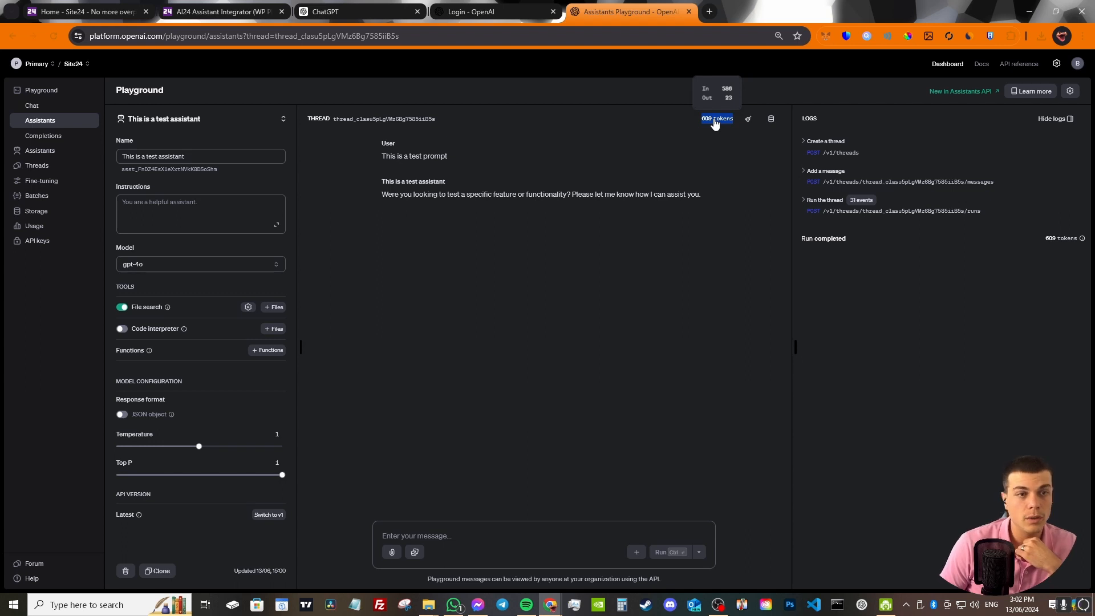
pyautogui.moveTo(524, 8)
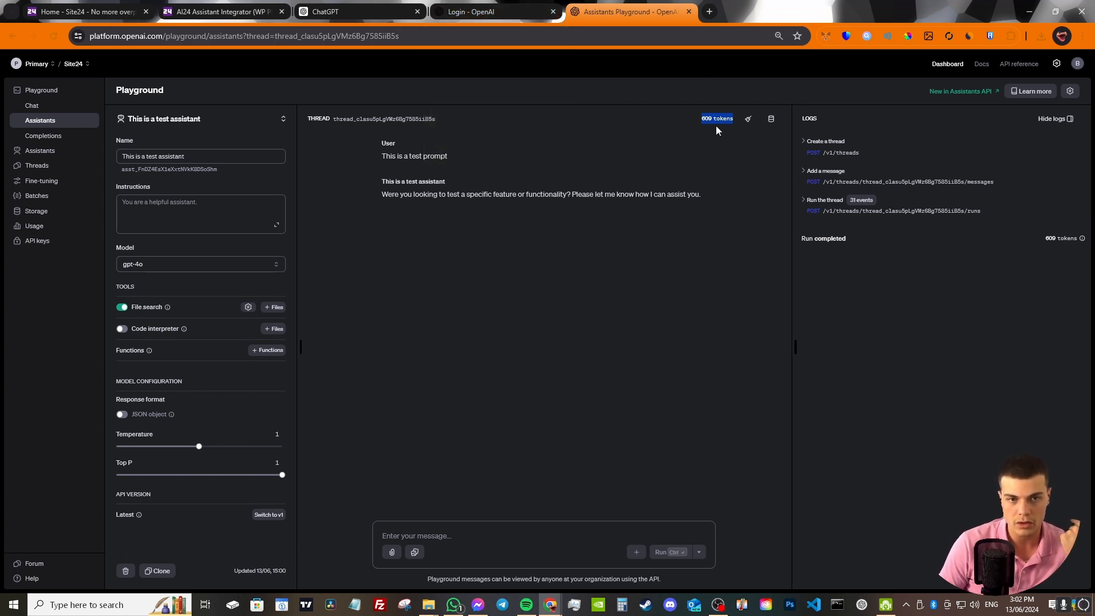
pyautogui.moveTo(719, 120)
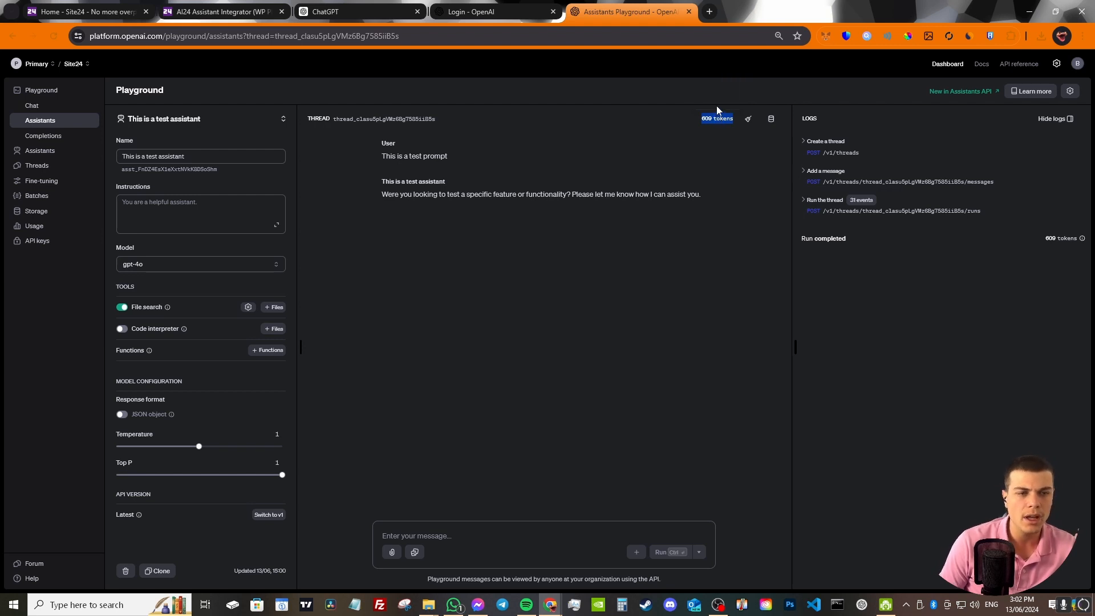
pyautogui.click(673, 287)
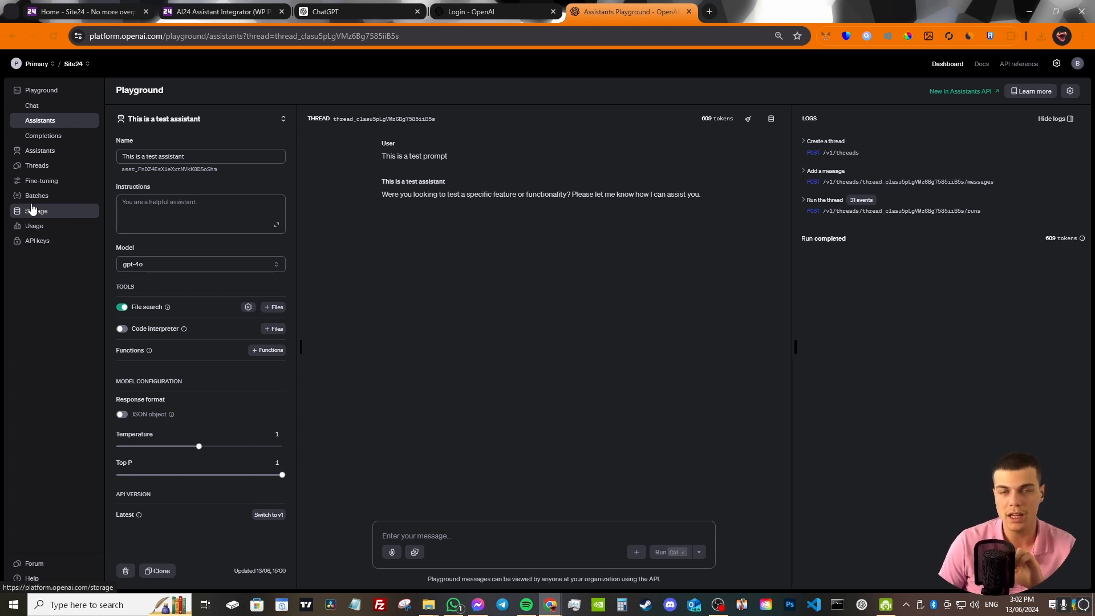
# - Review the Site24 project's usage costs and the list of available projects without switching project
pyautogui.click(34, 227)
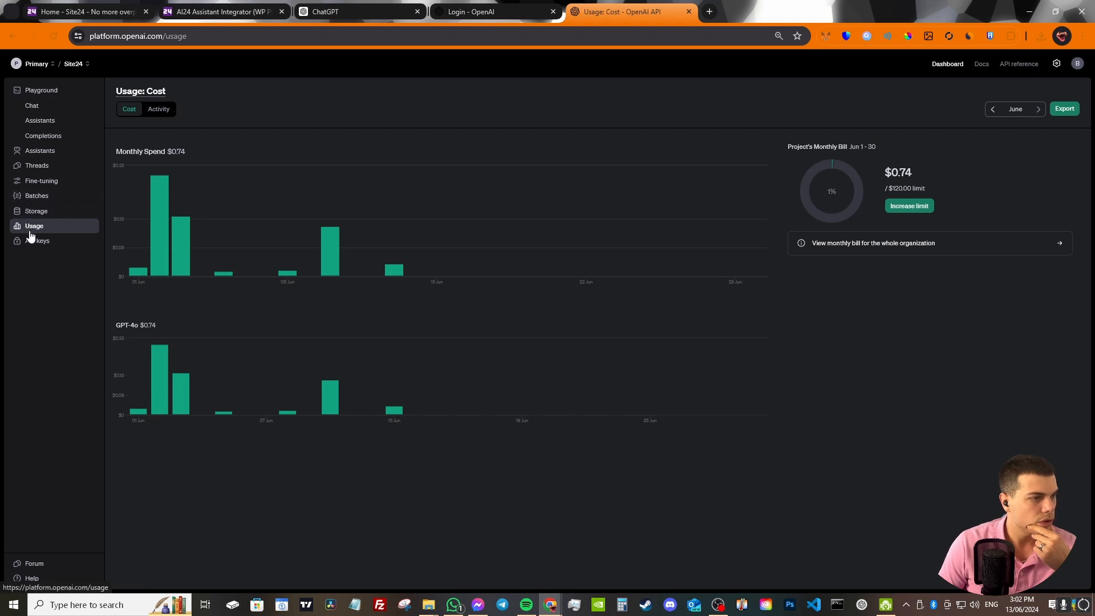
pyautogui.click(74, 63)
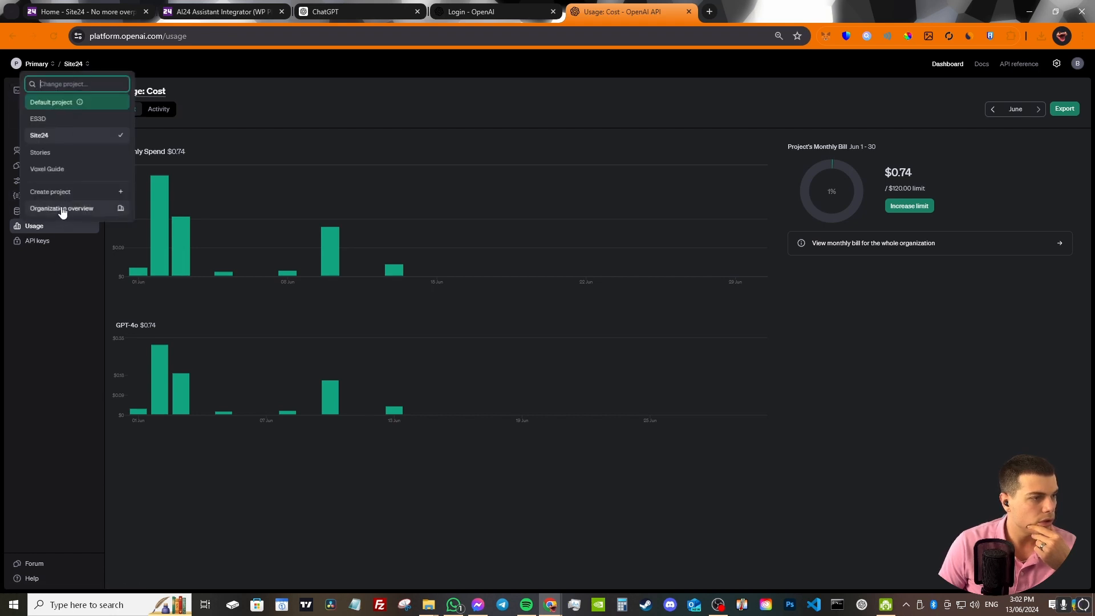
pyautogui.click(49, 312)
pyautogui.click(87, 63)
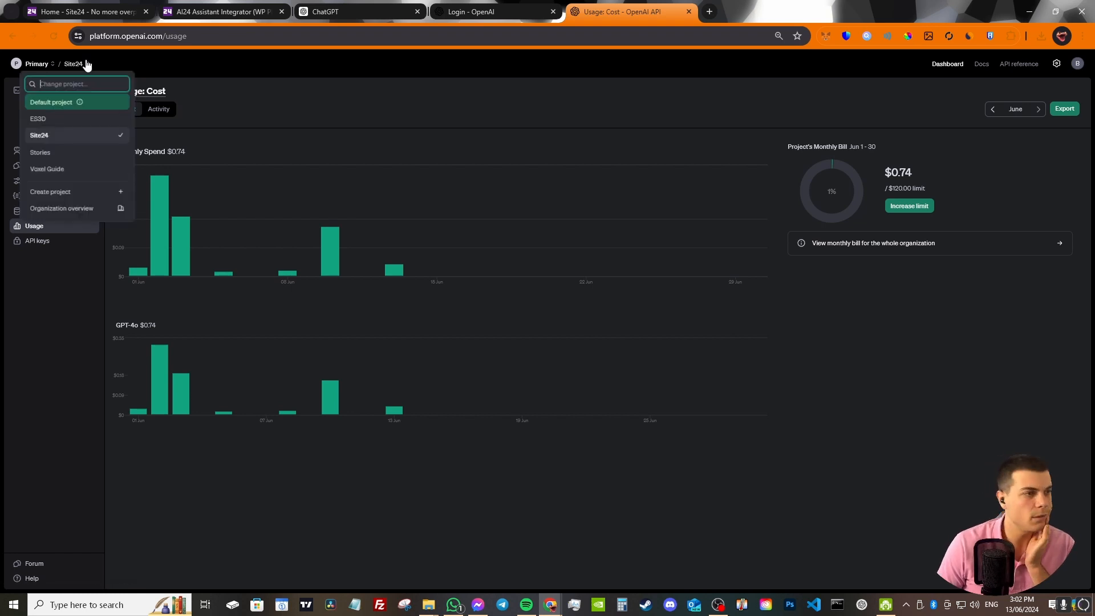
pyautogui.moveTo(77, 106)
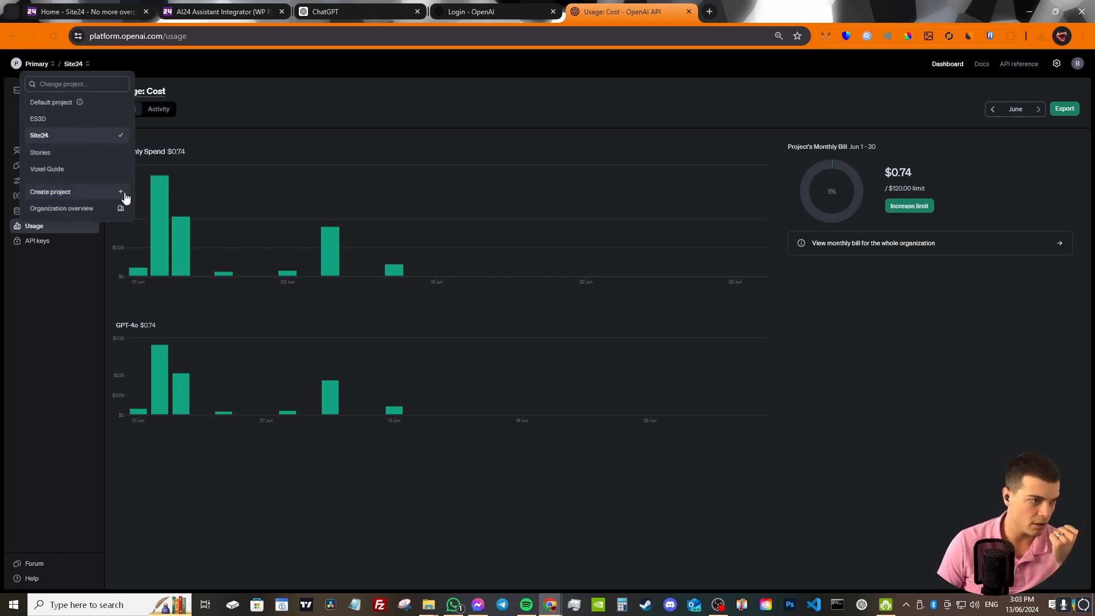
pyautogui.press('Escape')
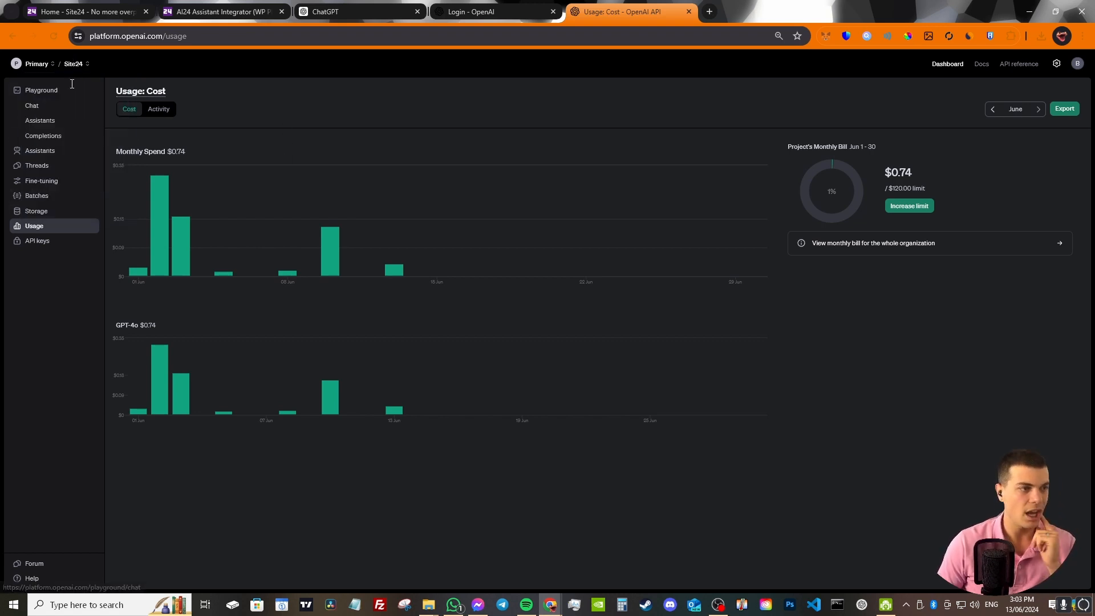
# - View the project's list of conversation threads and the assistant chat on the Site24 website
pyautogui.click(41, 151)
pyautogui.click(54, 166)
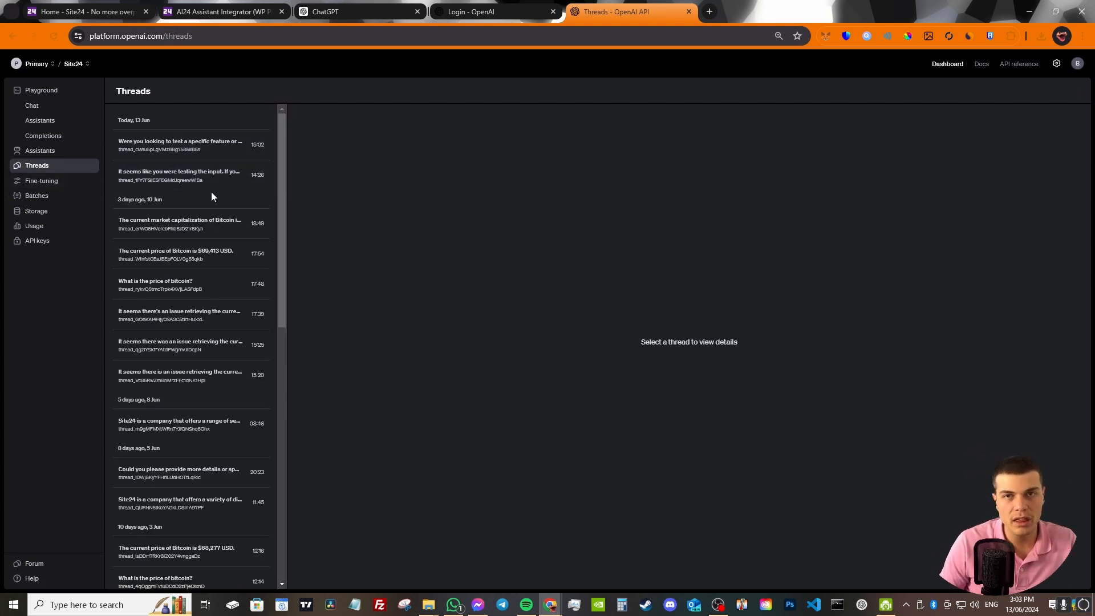
pyautogui.click(86, 11)
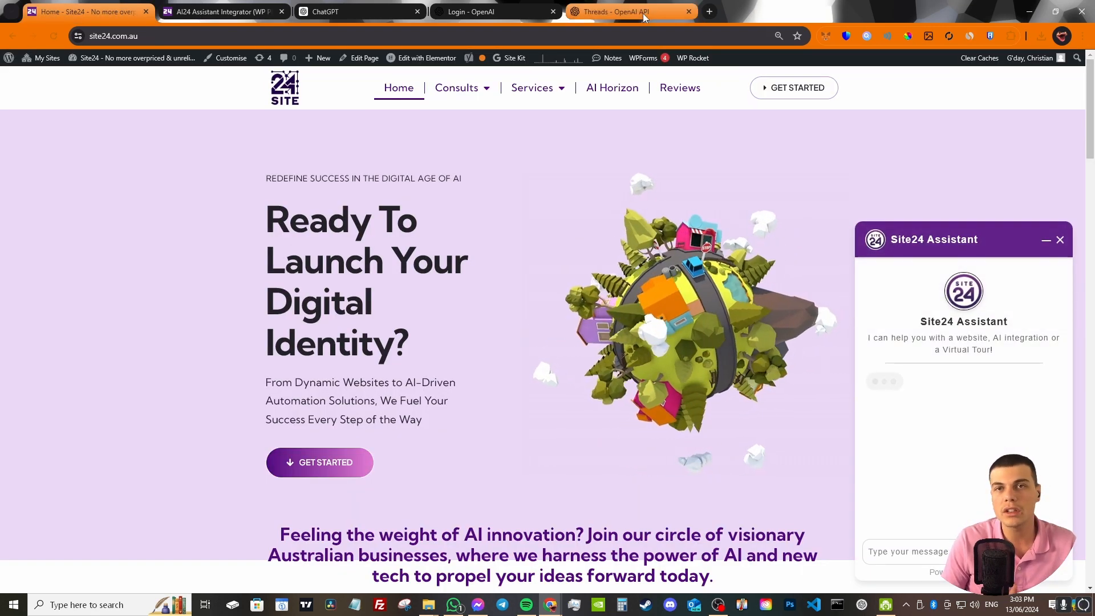
# - Open Airtable's token creation page (airtable.com/create/tokens) in a new browser tab
pyautogui.click(708, 12)
pyautogui.write('aira')
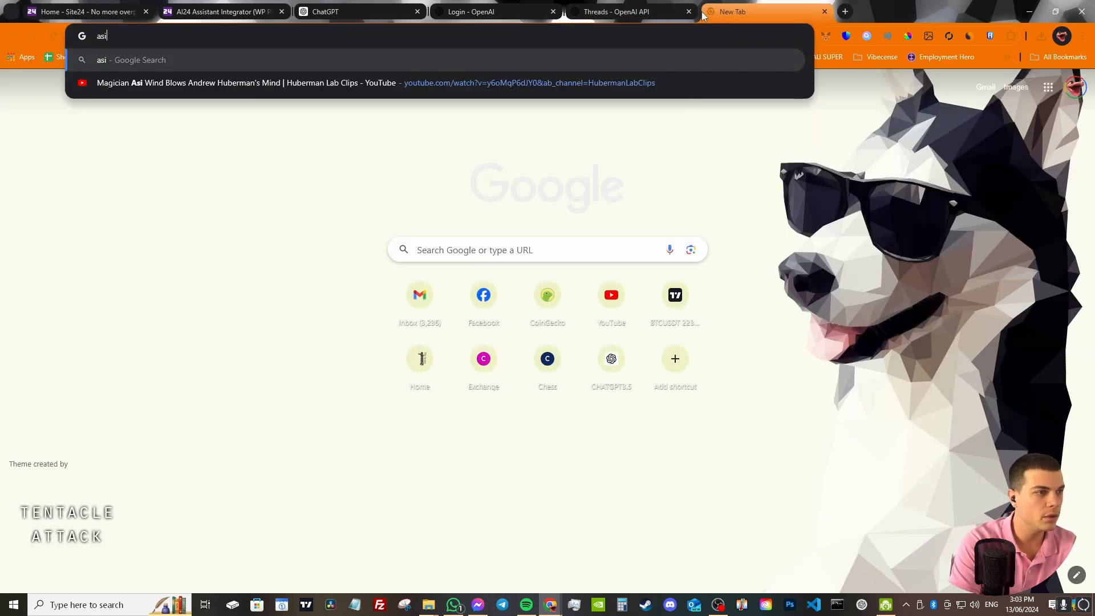
pyautogui.press('BackSpace')
pyautogui.write('table')
pyautogui.press('Return')
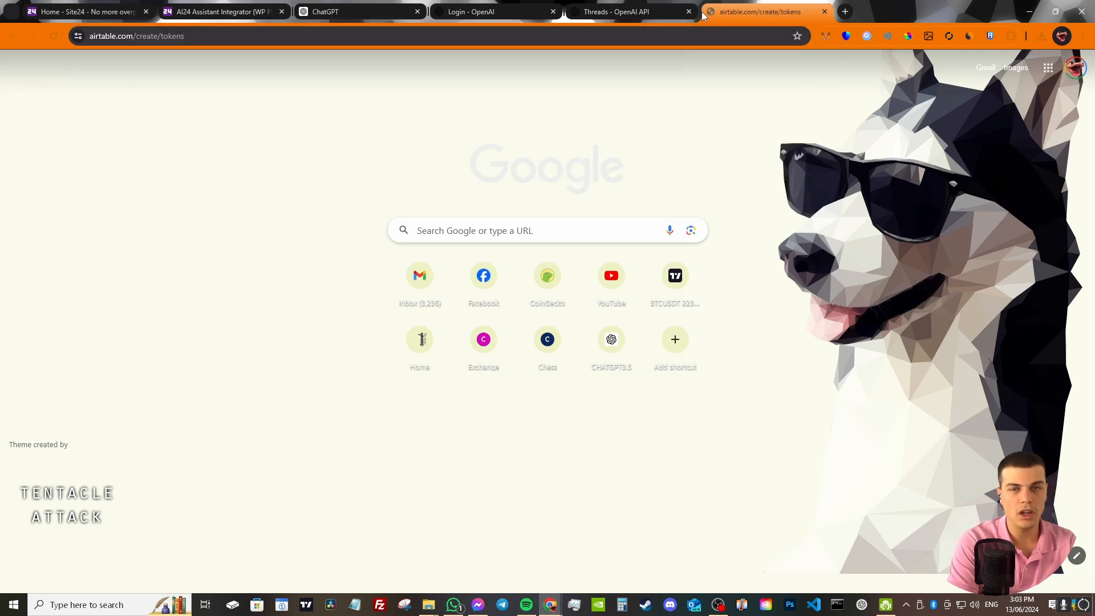
# - View the list of personal access tokens in Airtable's Developer Hub and the Site24 home page
pyautogui.hotkey('ctrl', '1')
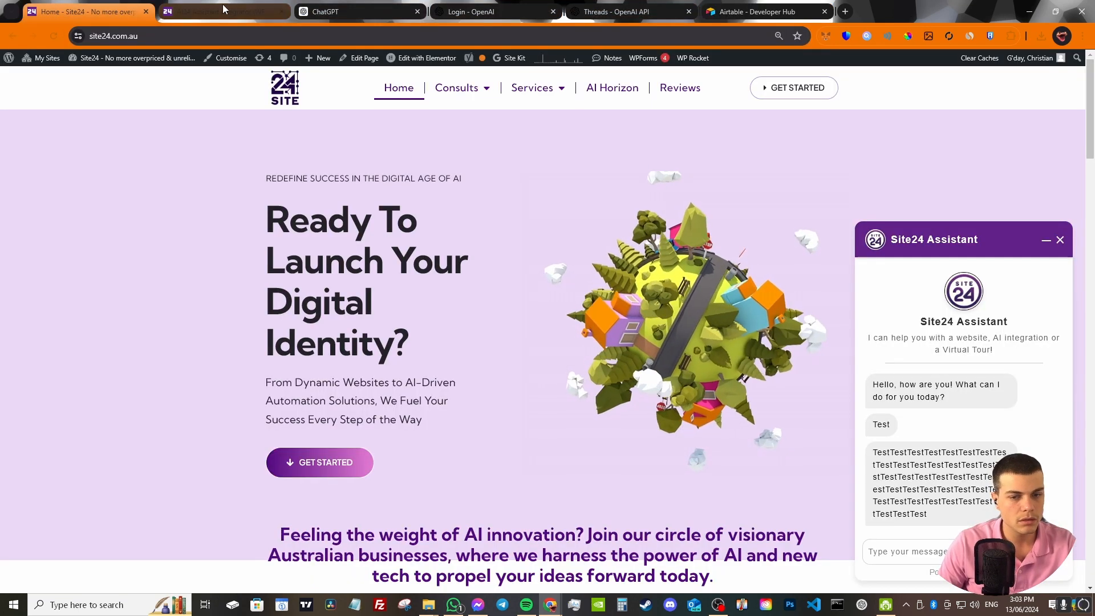
pyautogui.click(762, 7)
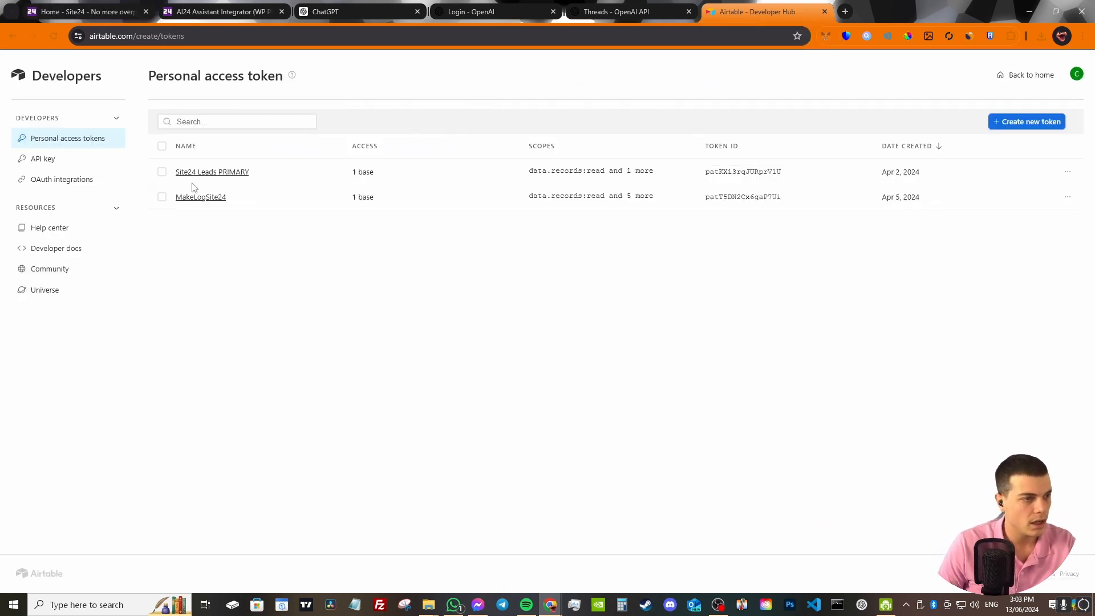
pyautogui.click(110, 17)
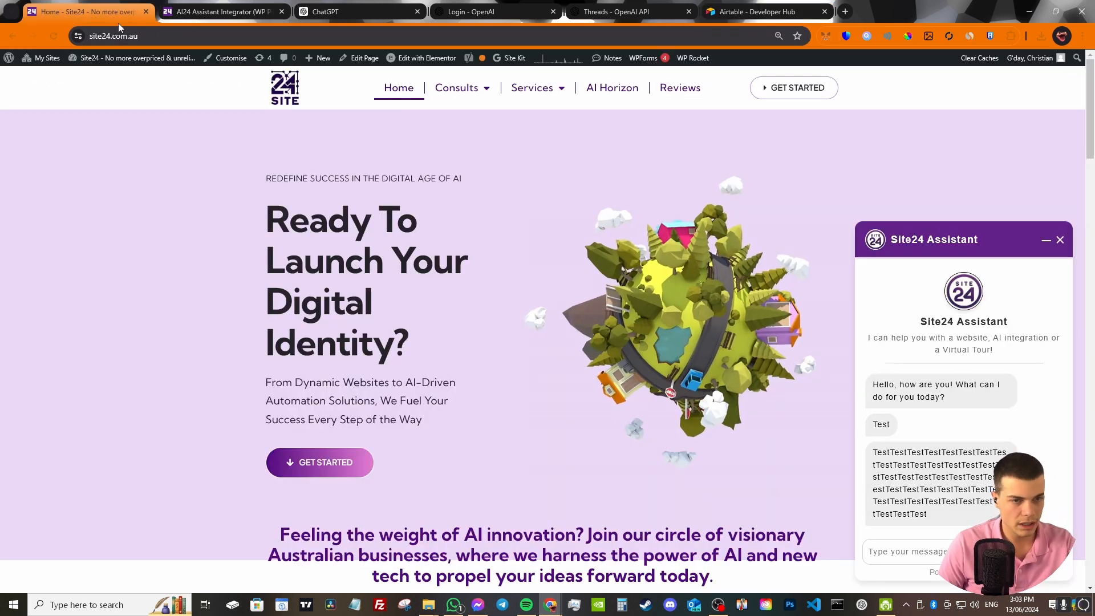
pyautogui.click(229, 4)
# - Review the organization's billing overview on the OpenAI platform and close the spare OpenAI login tab
pyautogui.click(586, 14)
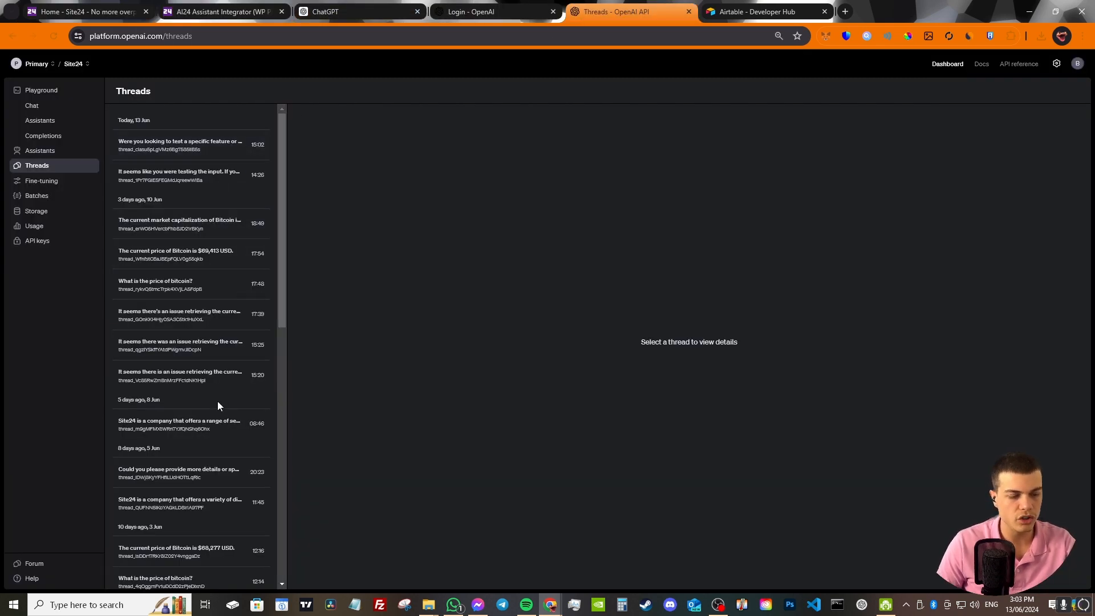
pyautogui.click(26, 226)
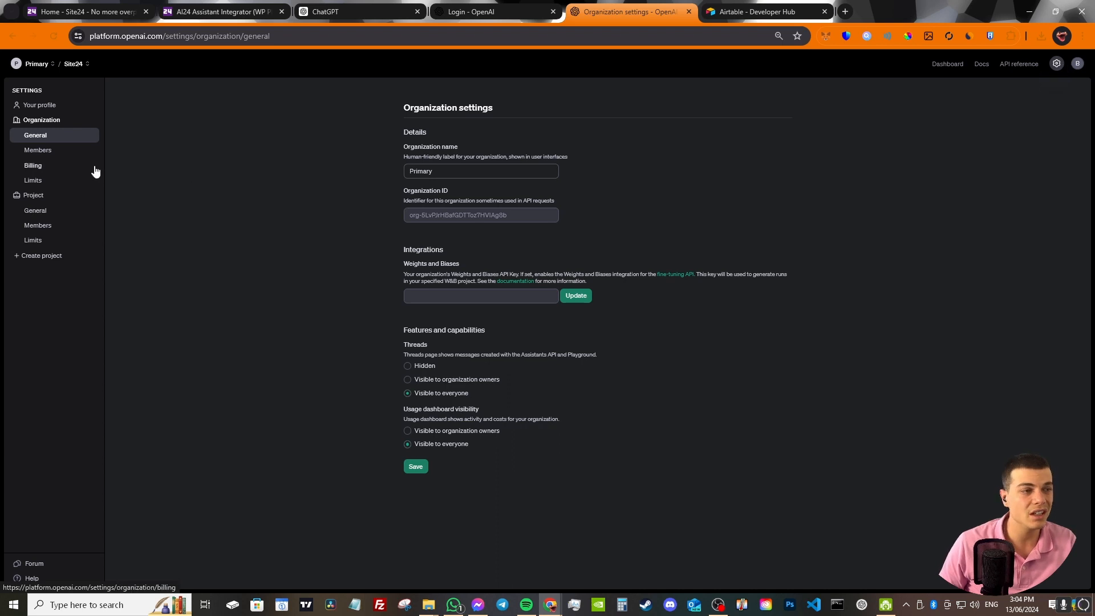
pyautogui.click(47, 172)
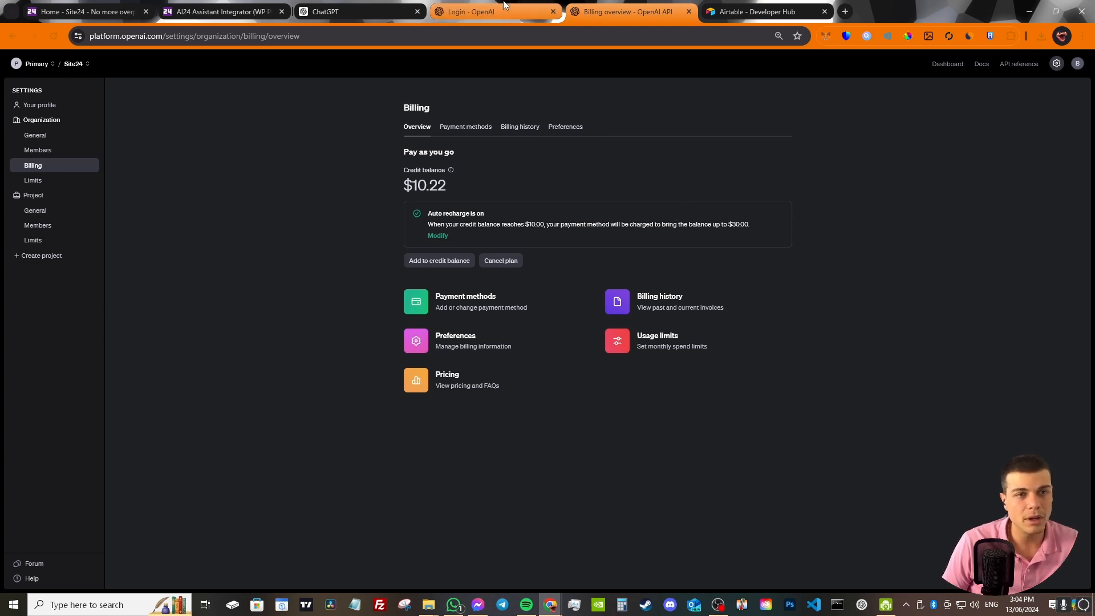
pyautogui.click(552, 11)
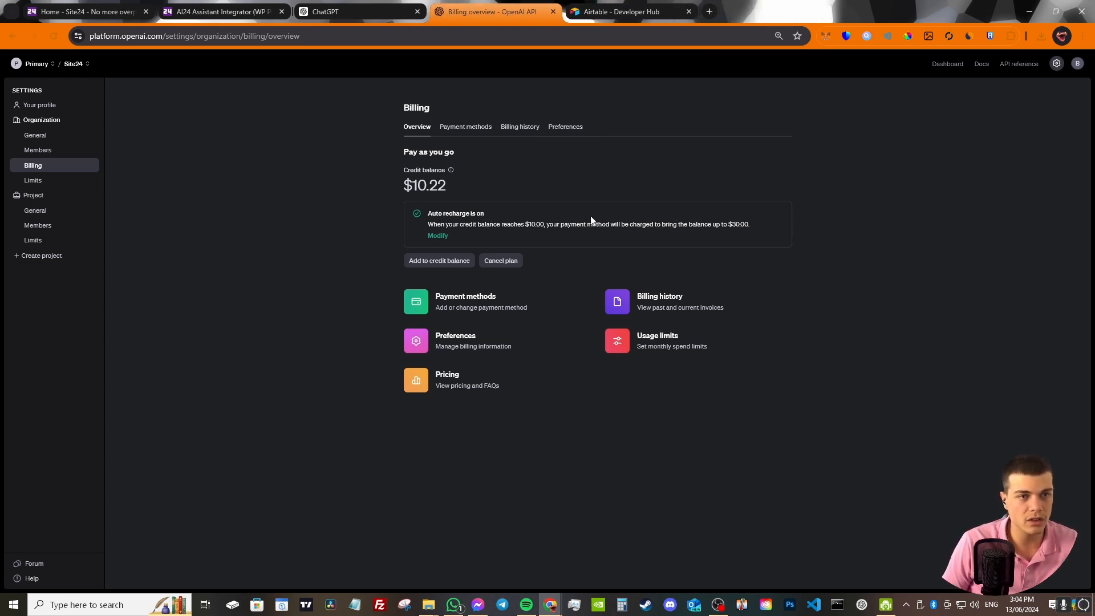
# - Create a secret API key named Thisisatest for the Site24 project with All permissions and copy it
pyautogui.hotkey('alt', 'Left')
pyautogui.click(40, 150)
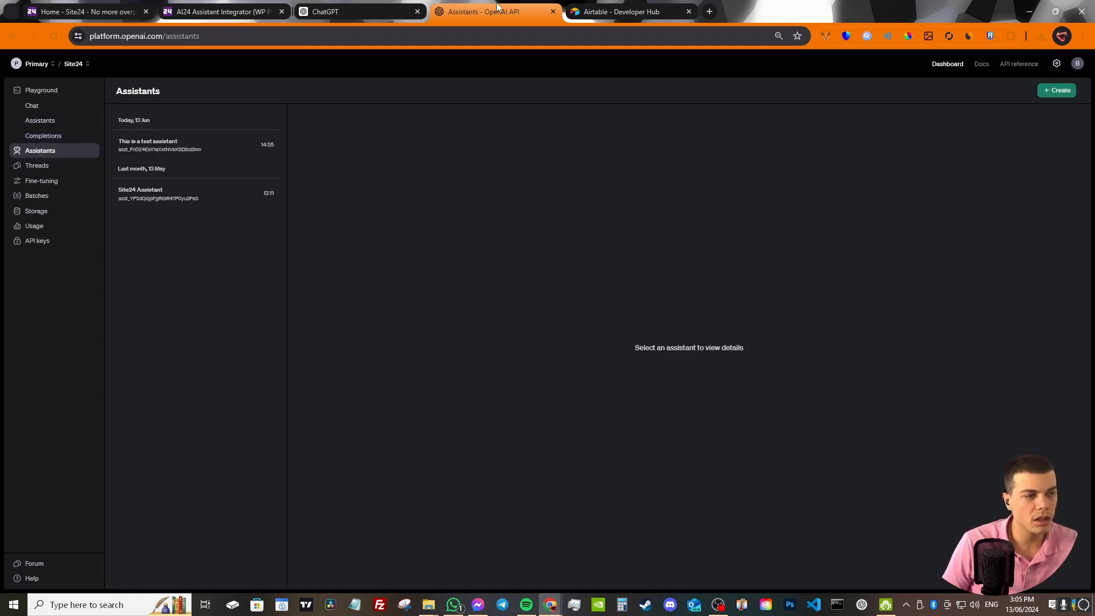
pyautogui.click(60, 239)
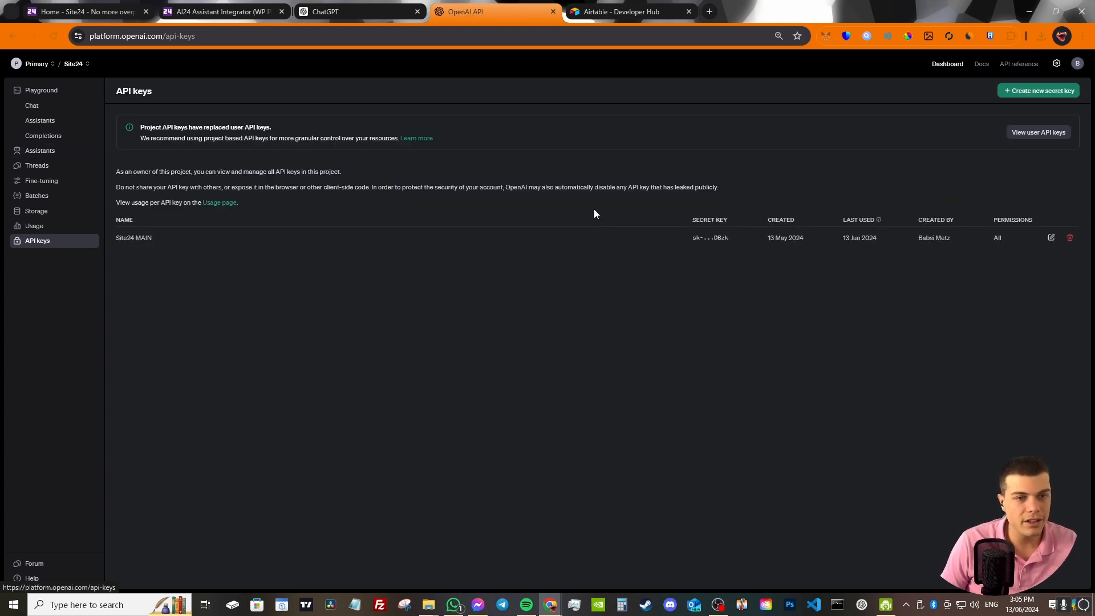
pyautogui.click(1038, 94)
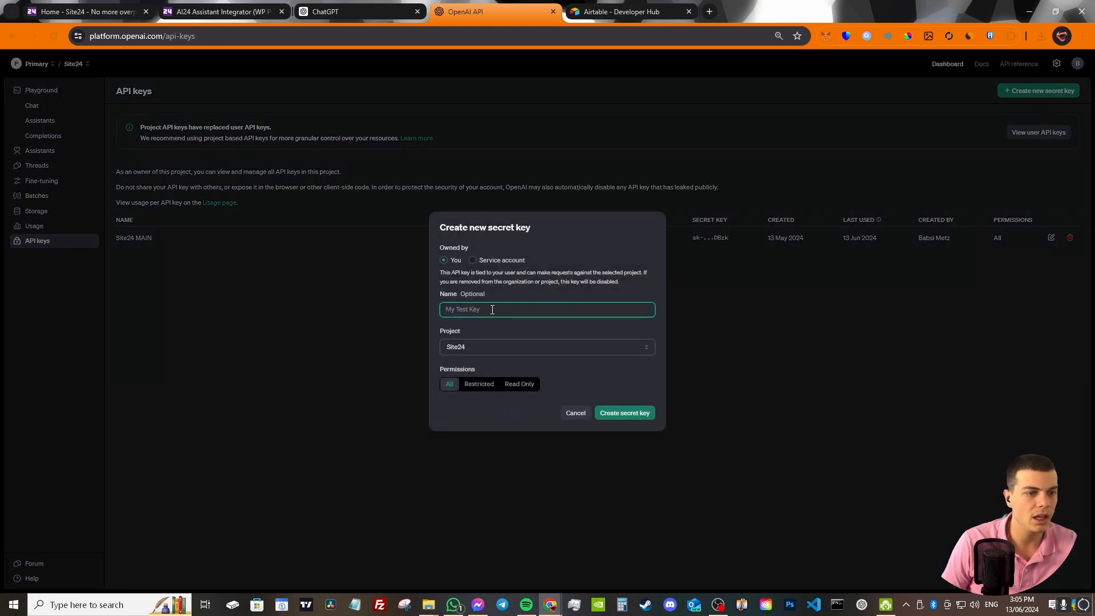
pyautogui.write('Thisisatest')
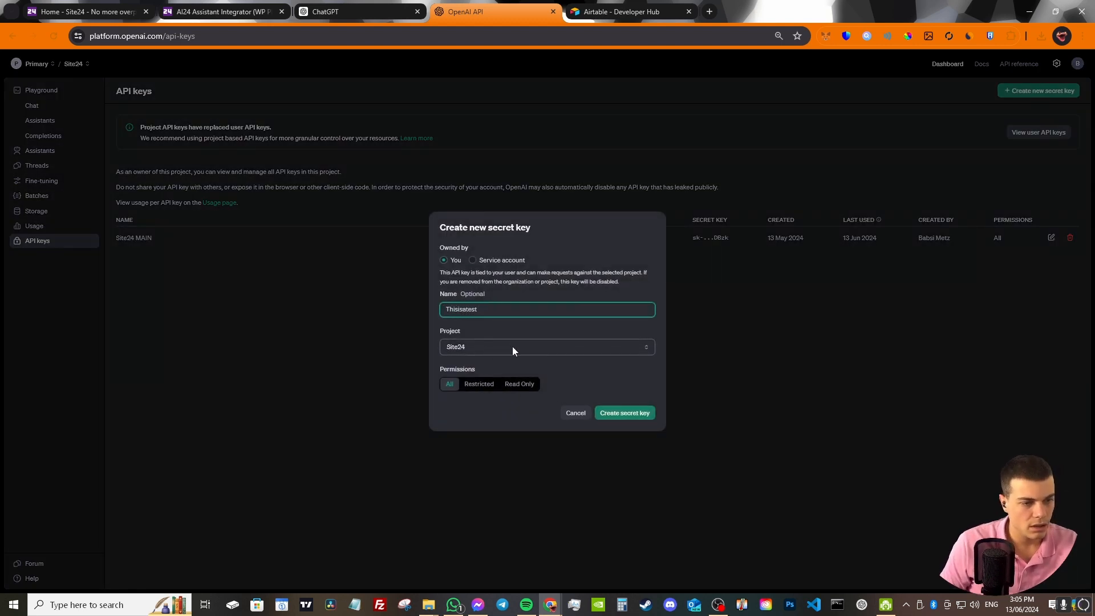
pyautogui.click(646, 415)
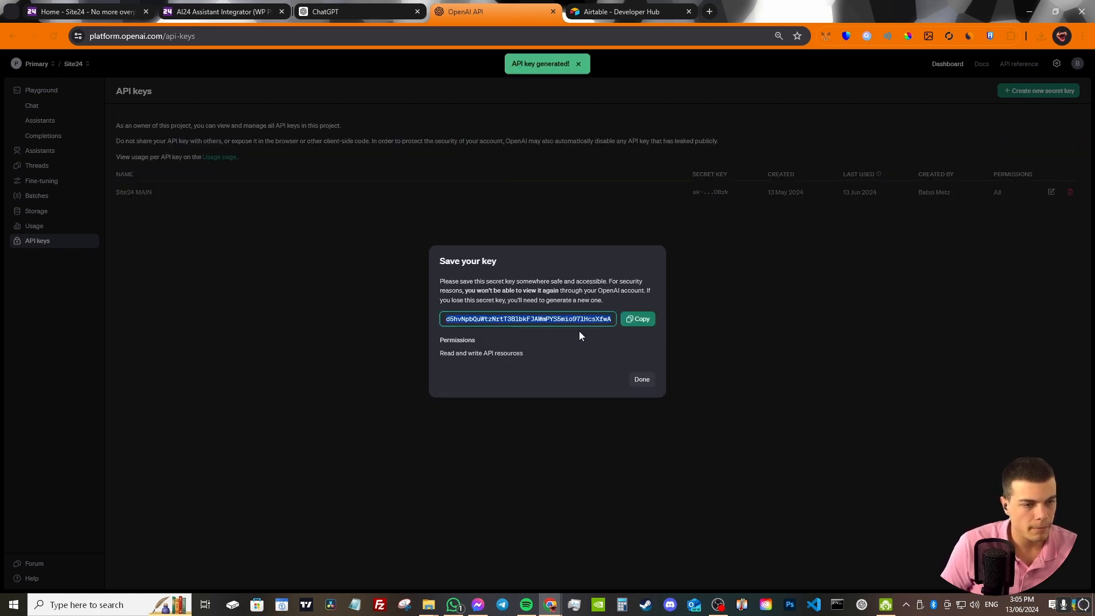
pyautogui.click(627, 319)
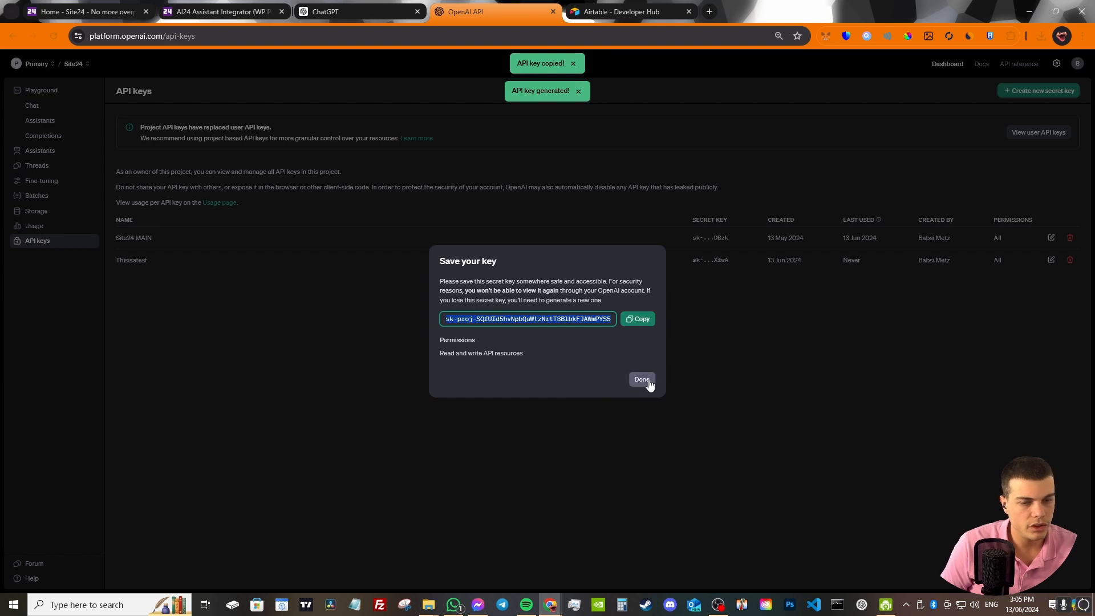
# - Open the Site24 WordPress admin dashboard in a new tab and go to the AI24 Assistant Integrator settings
pyautogui.click(84, 5)
pyautogui.moveTo(92, 59)
pyautogui.middleClick(102, 83)
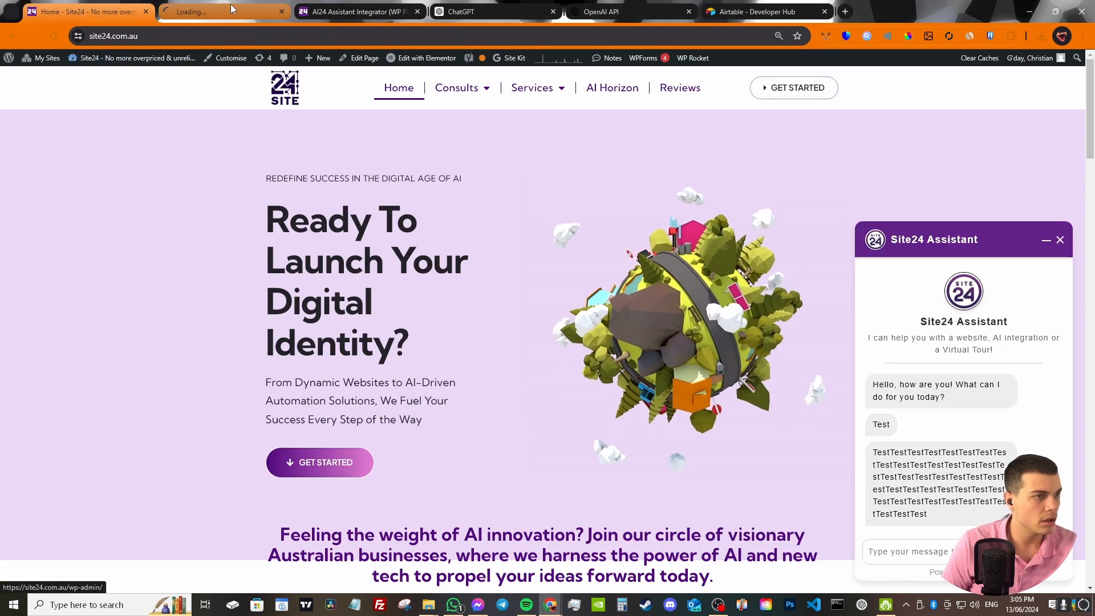
pyautogui.click(228, 4)
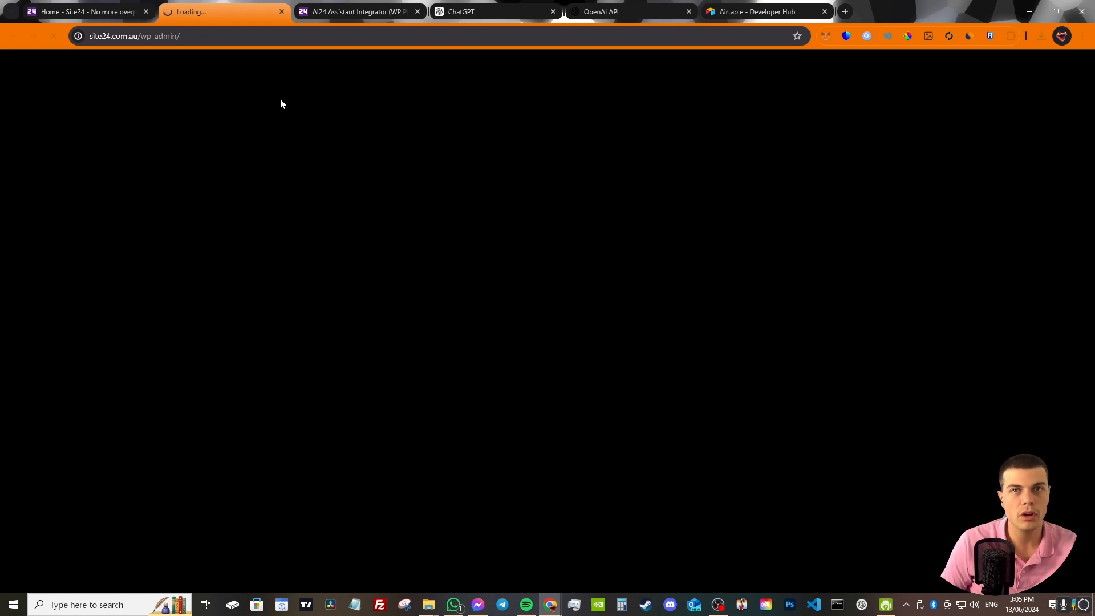
pyautogui.scroll(-10, 33, 353)
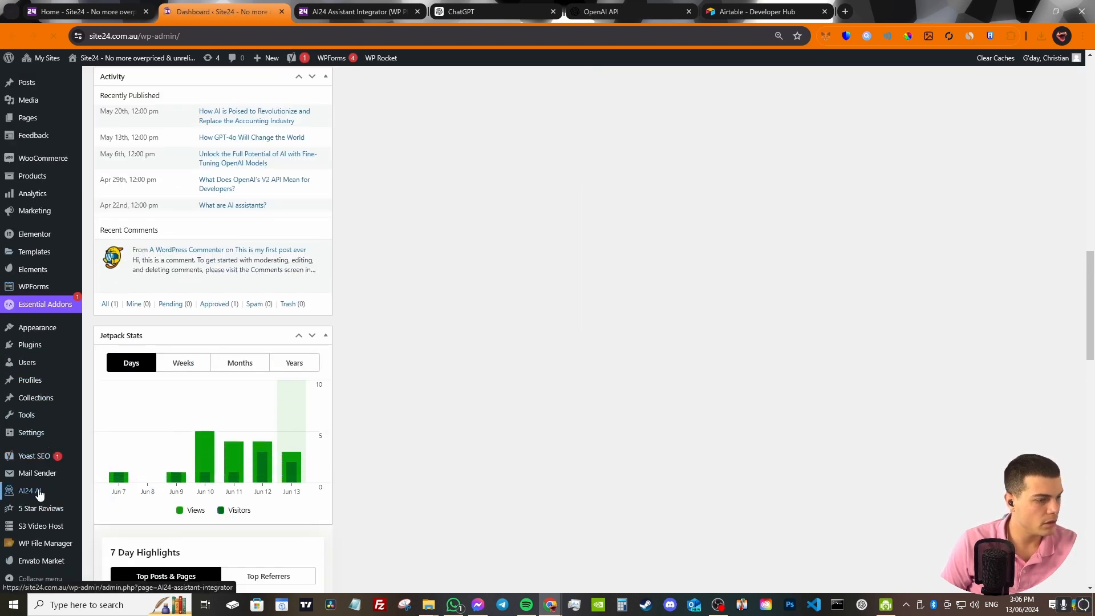
pyautogui.click(34, 491)
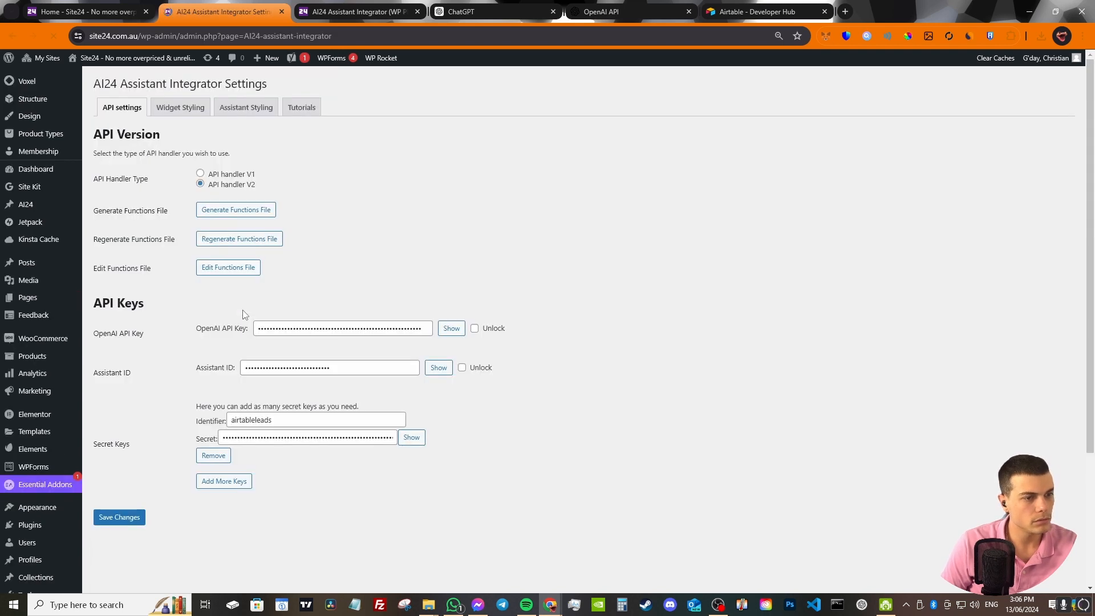
# - Try unlocking the OpenAI API Key and Assistant ID fields in the API settings, leaving both locked
pyautogui.tripleClick(178, 336)
pyautogui.moveTo(257, 335); pyautogui.dragTo(483, 336)
pyautogui.click(474, 330)
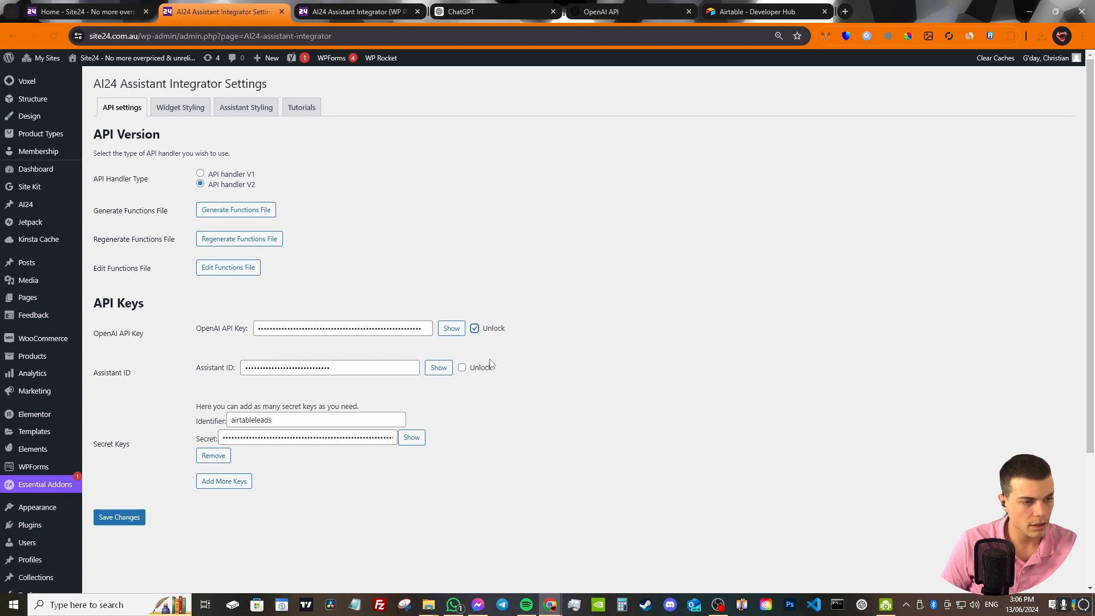
pyautogui.doubleClick(398, 331)
pyautogui.click(437, 388)
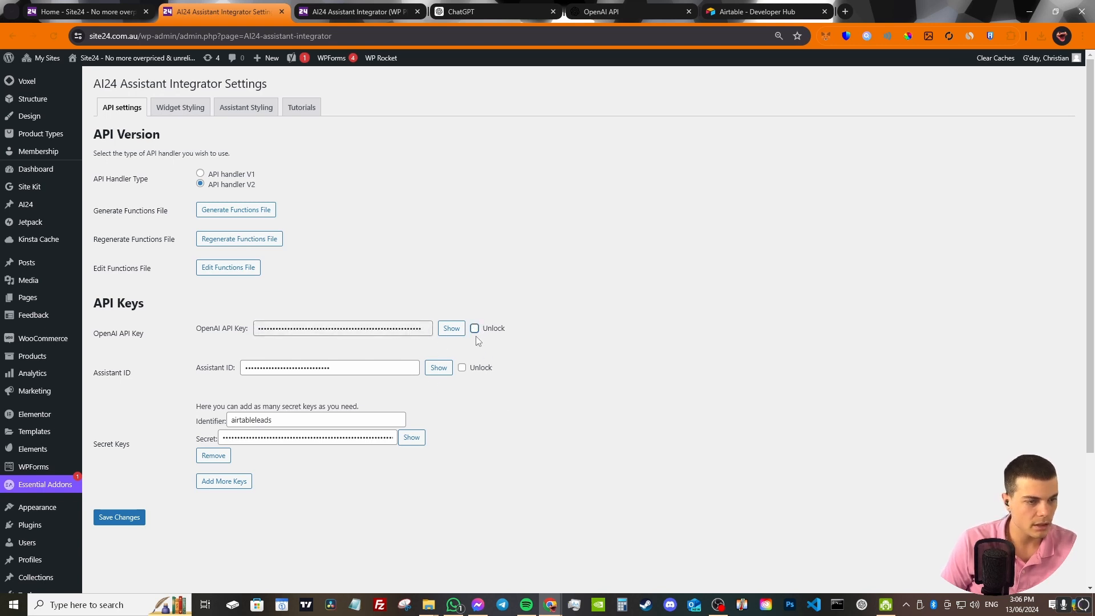
pyautogui.moveTo(342, 368); pyautogui.dragTo(229, 367)
pyautogui.click(474, 387)
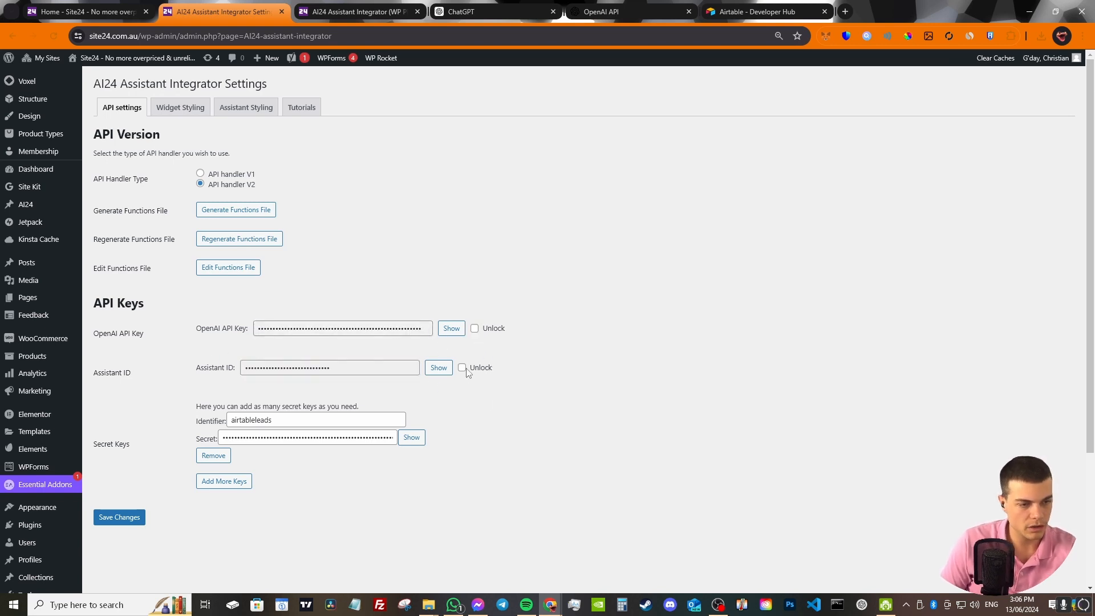
pyautogui.click(462, 368)
pyautogui.click(462, 367)
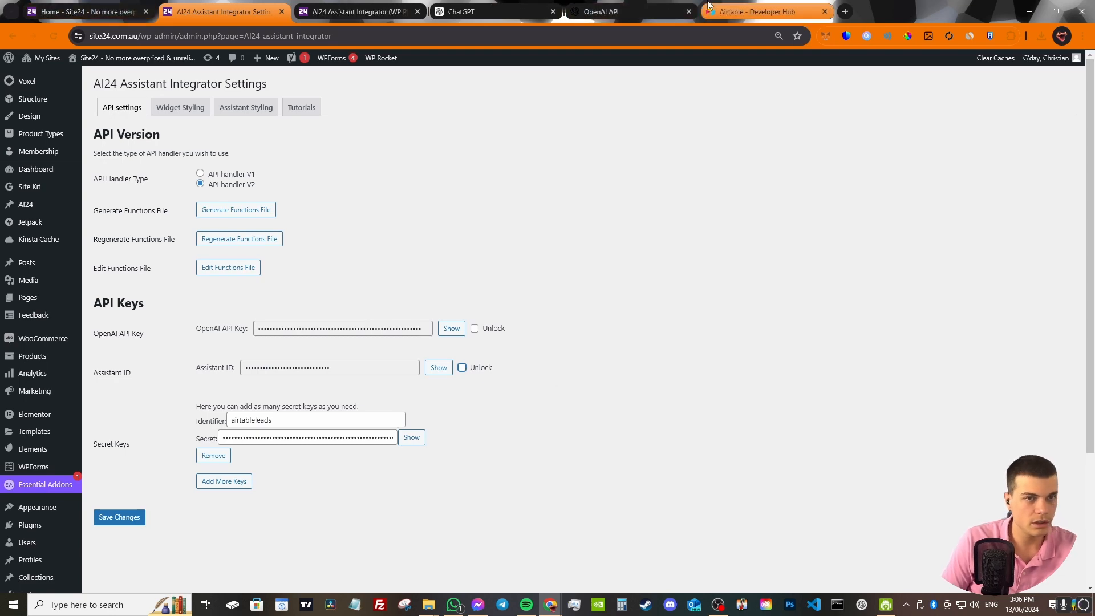
# - Revoke the Thisisatest secret key on the OpenAI platform
pyautogui.click(605, 12)
pyautogui.press('Escape')
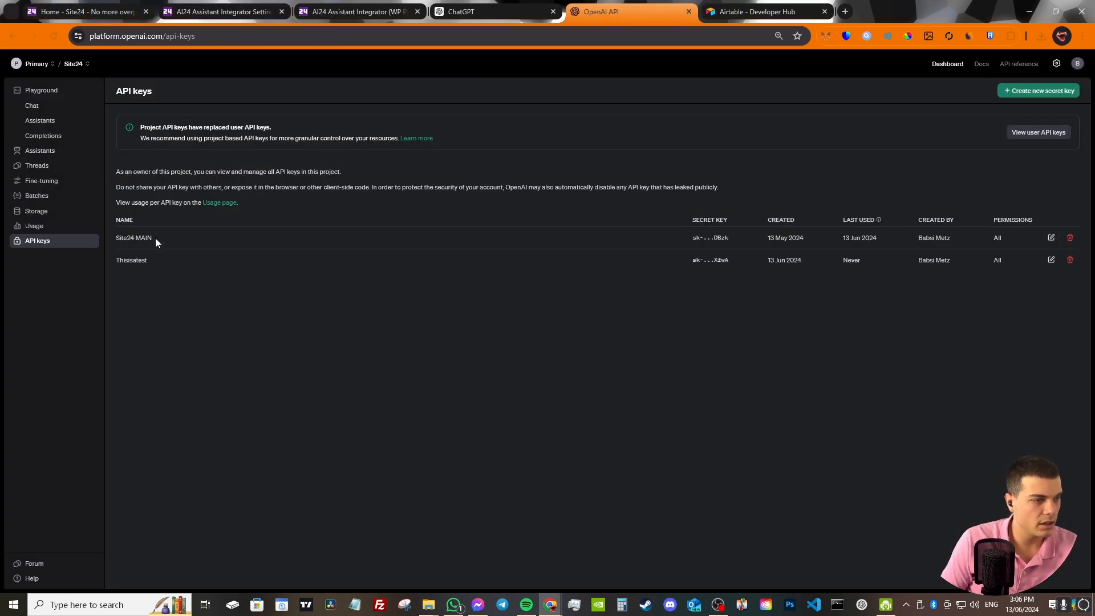
pyautogui.click(1070, 260)
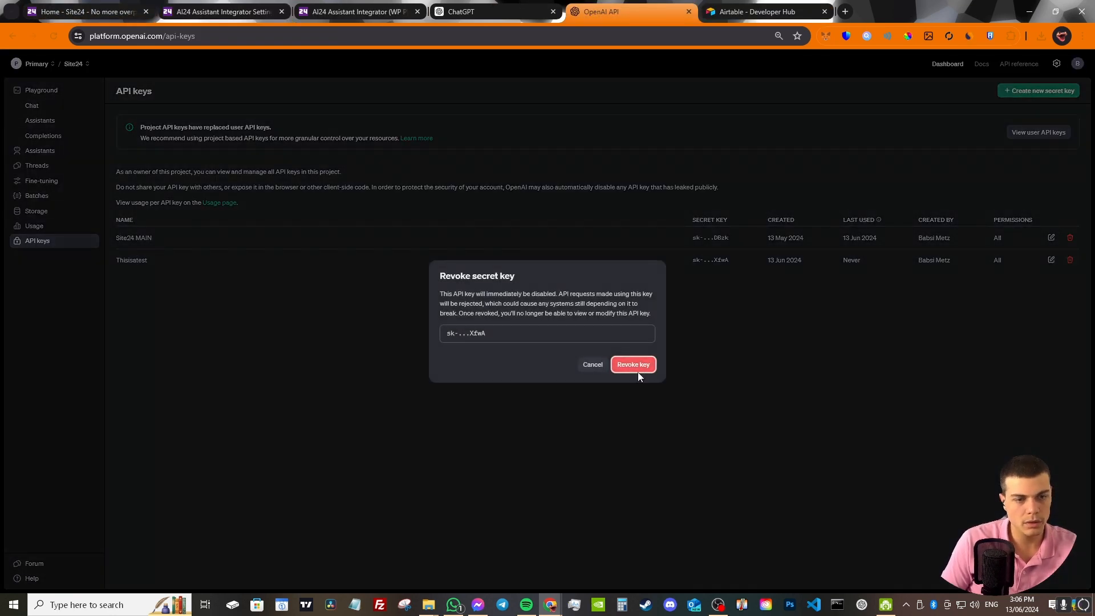
pyautogui.click(635, 366)
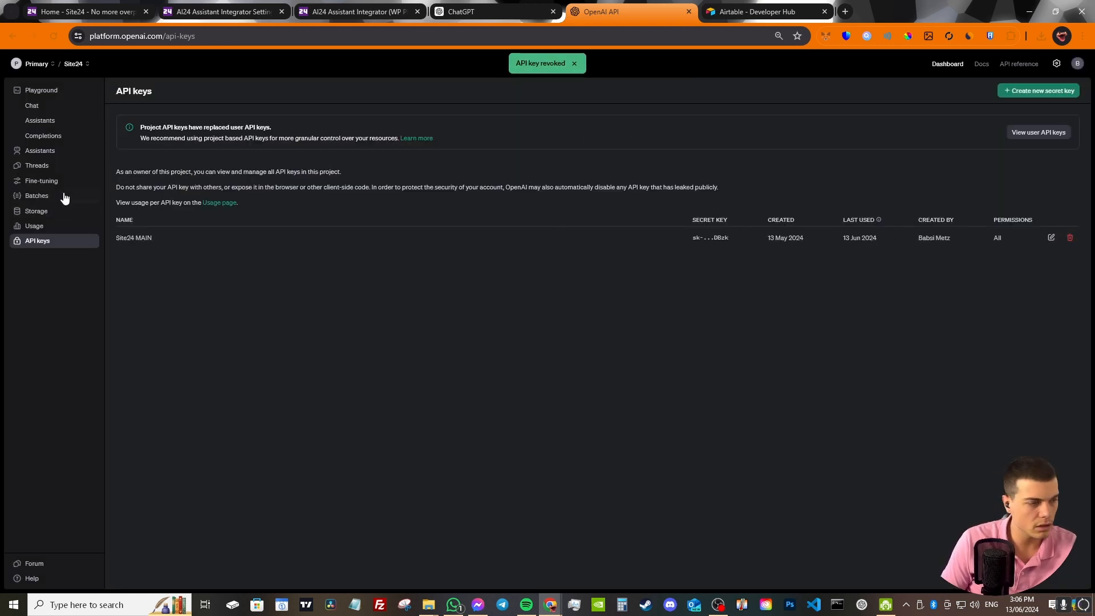
# - Select the test assistant's ID on the OpenAI platform and locate the matching Assistant ID field in the WordPress plugin settings
pyautogui.click(42, 160)
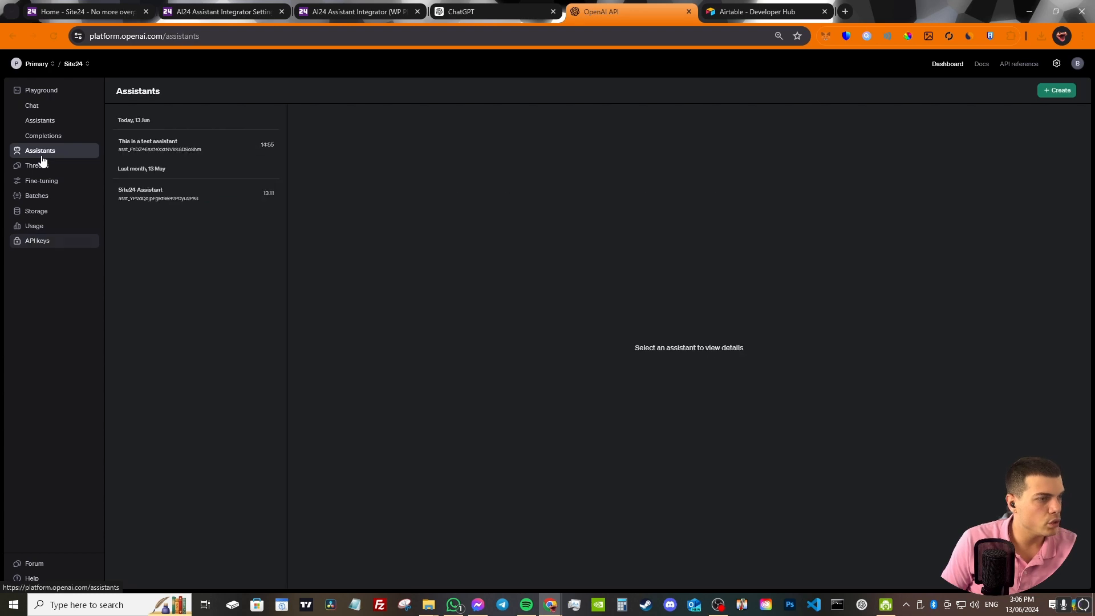
pyautogui.click(193, 150)
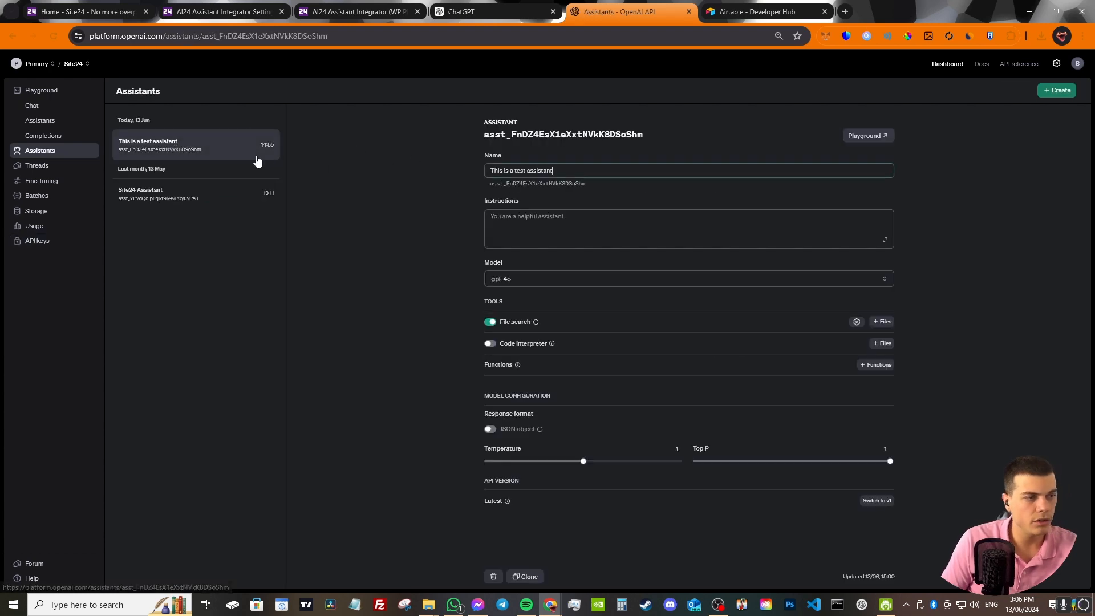
pyautogui.doubleClick(511, 135)
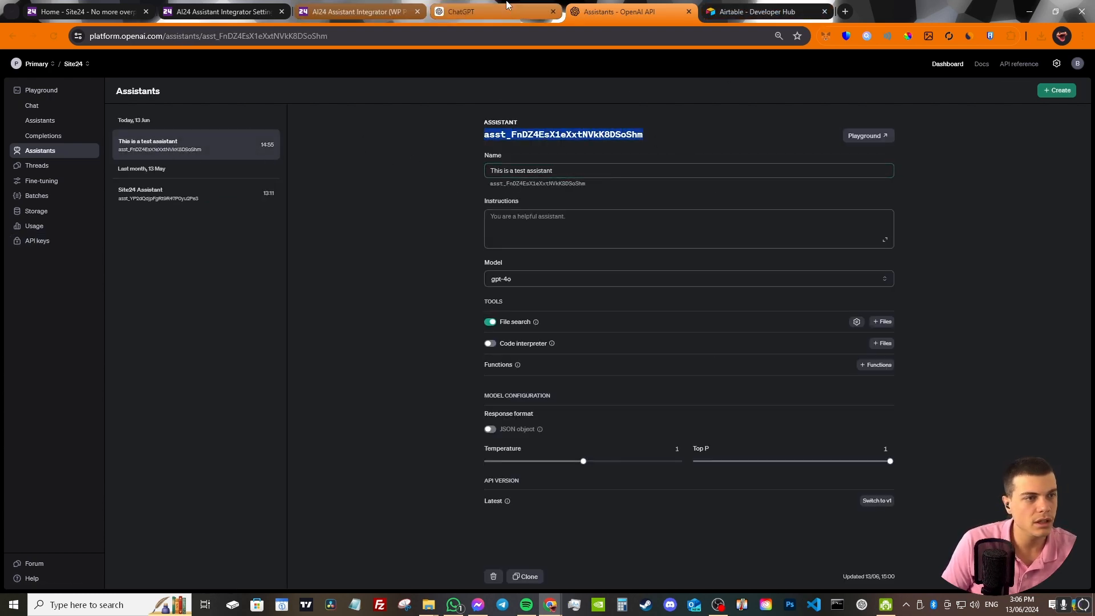
pyautogui.click(479, 12)
pyautogui.click(222, 11)
pyautogui.click(293, 367)
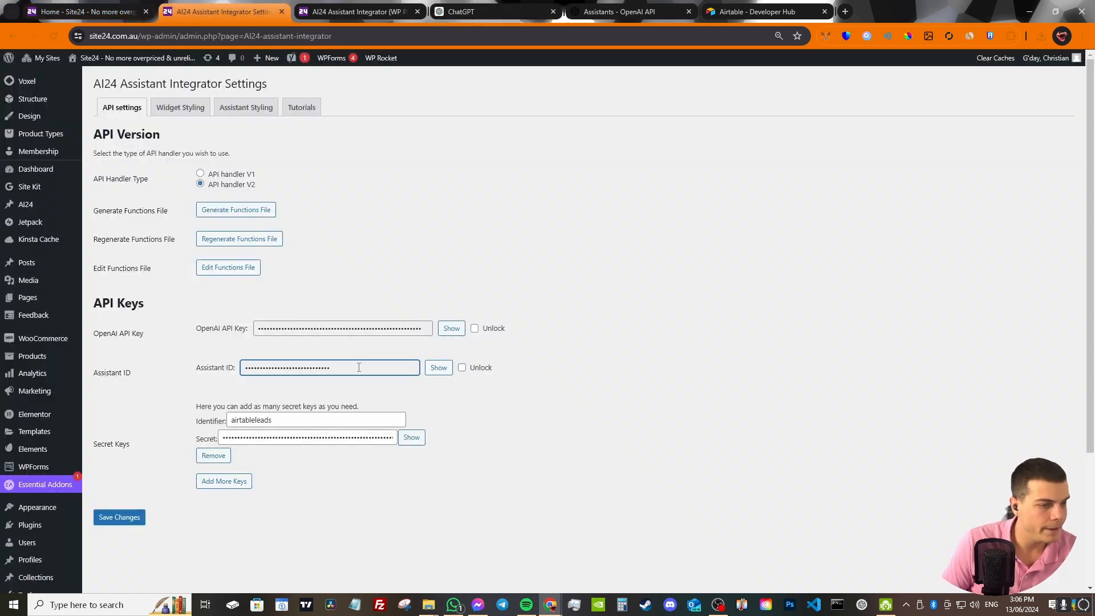
pyautogui.hotkey('ctrl', 'a')
pyautogui.click(302, 401)
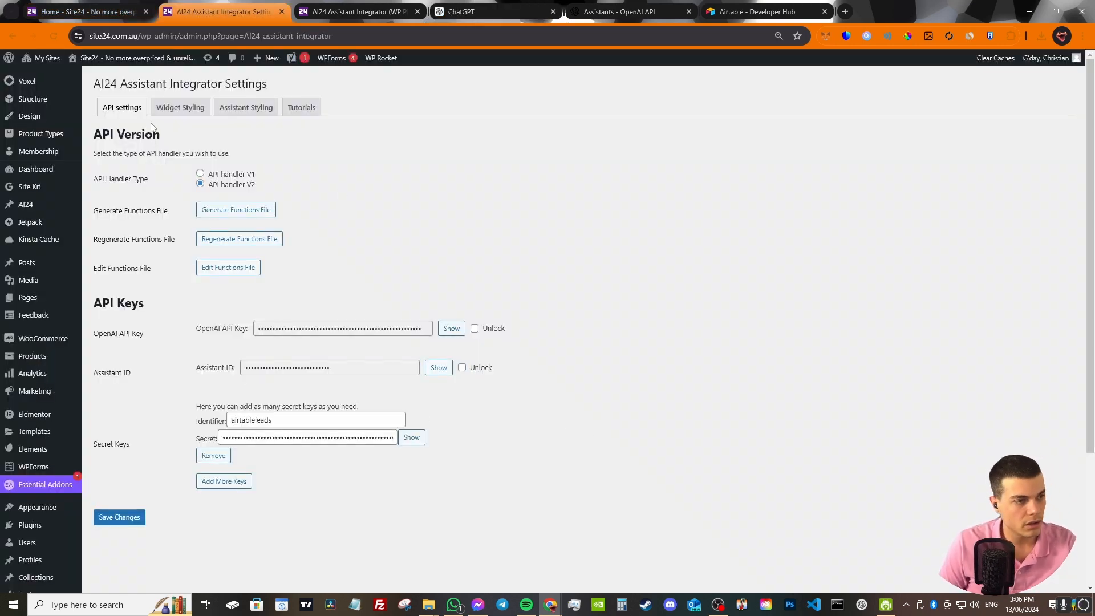
# - Review the plugin's widget styling options, including page selection, widget position, sidebar content and colors
pyautogui.click(171, 107)
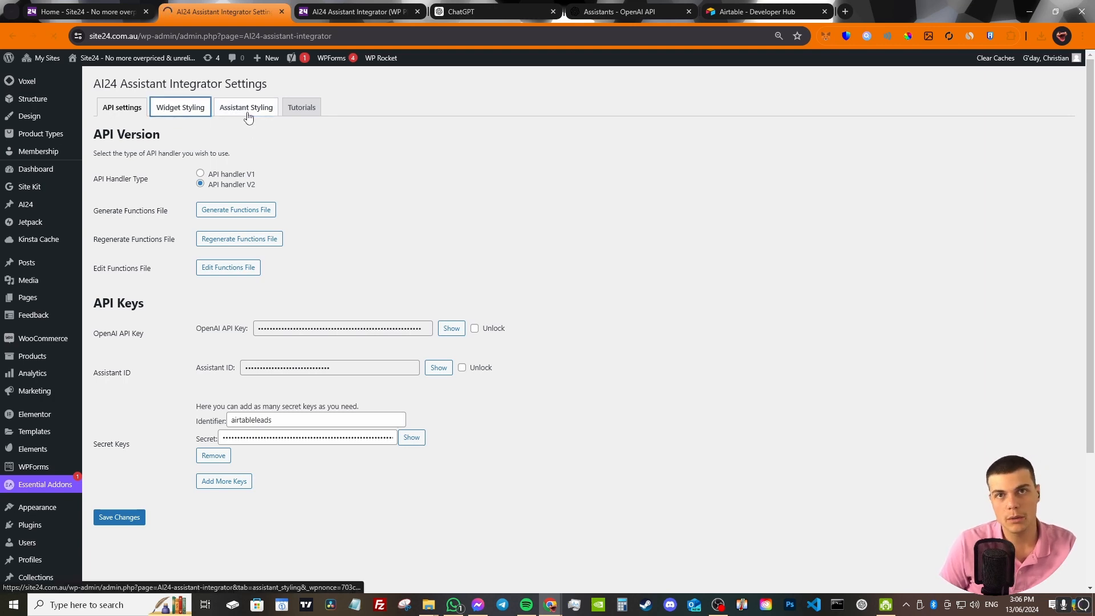
pyautogui.scroll(-4, 338, 367)
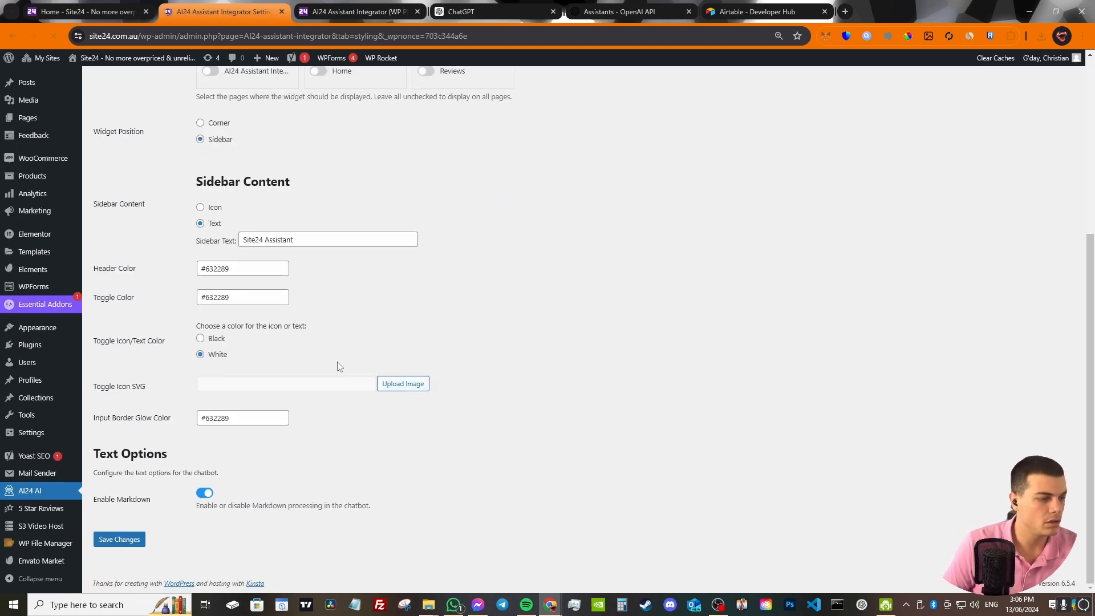
pyautogui.scroll(4, 264, 284)
pyautogui.scroll(-3, 233, 173)
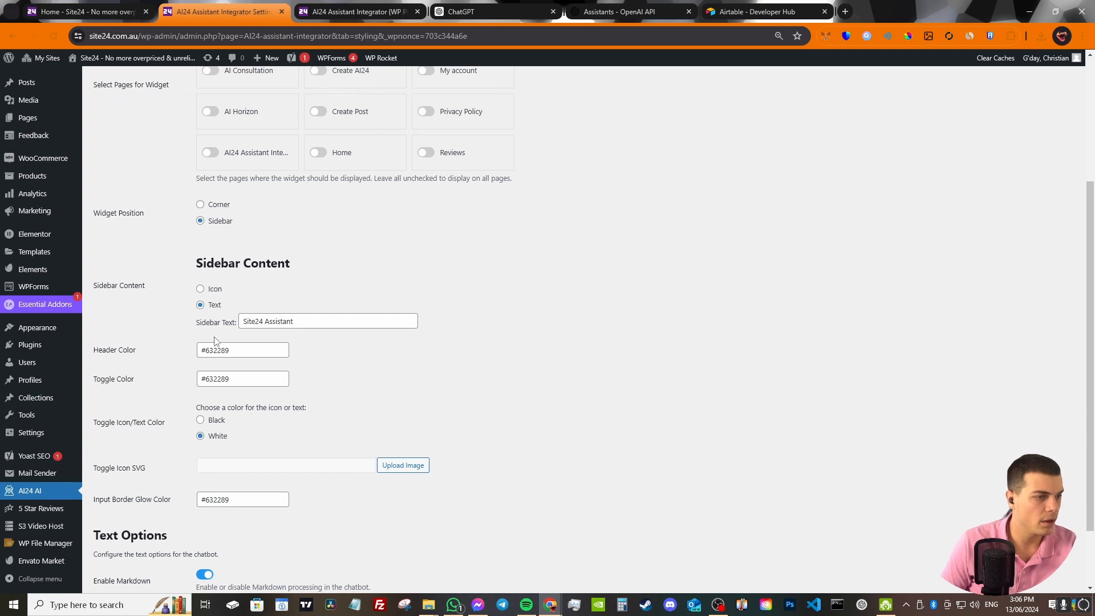
# - Reload the Site24 home page, minimize its assistant chat widget and return to the test assistant on the OpenAI platform
pyautogui.hotkey('ctrl', '1')
pyautogui.press('F5')
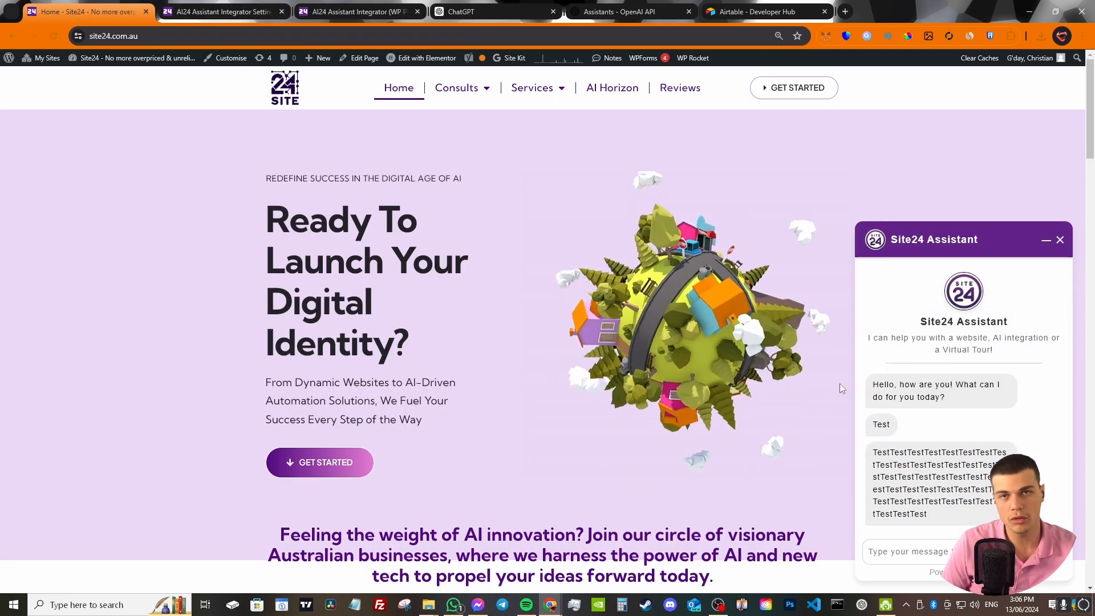
pyautogui.click(1047, 242)
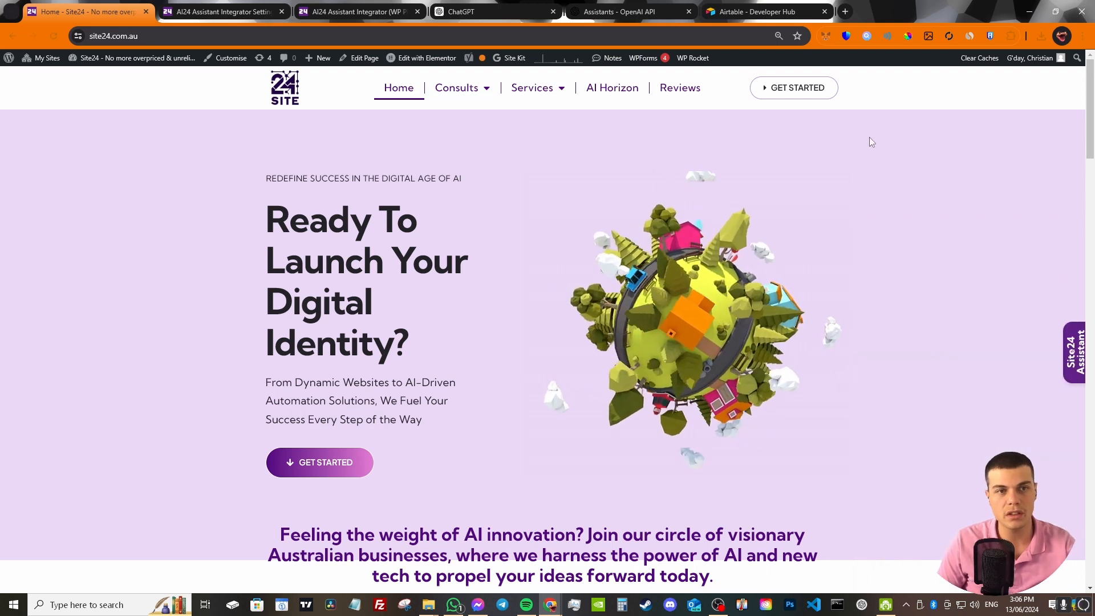
pyautogui.click(628, 11)
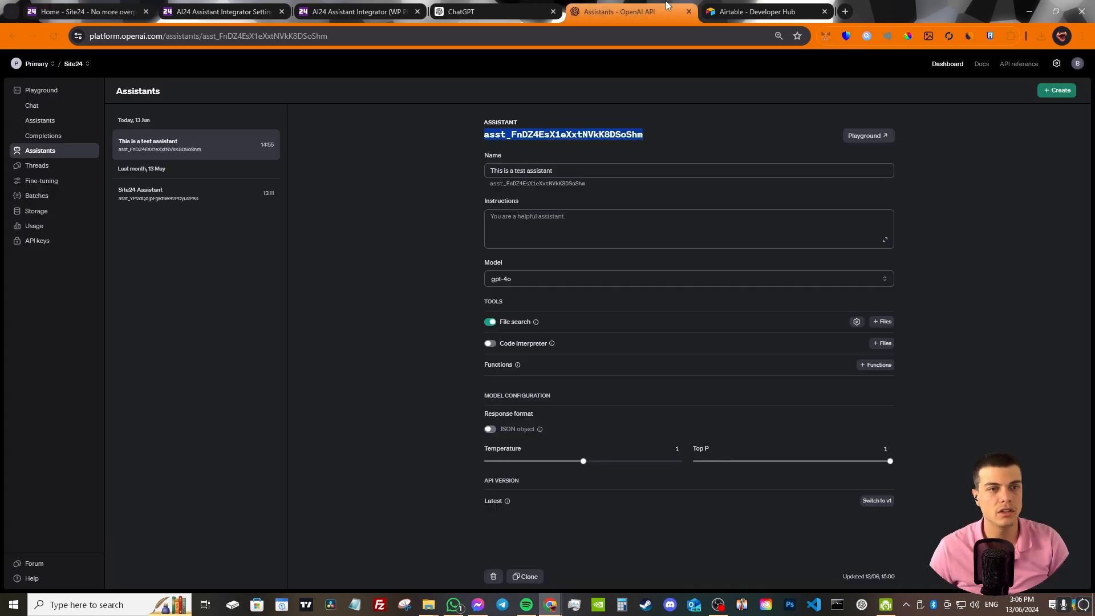